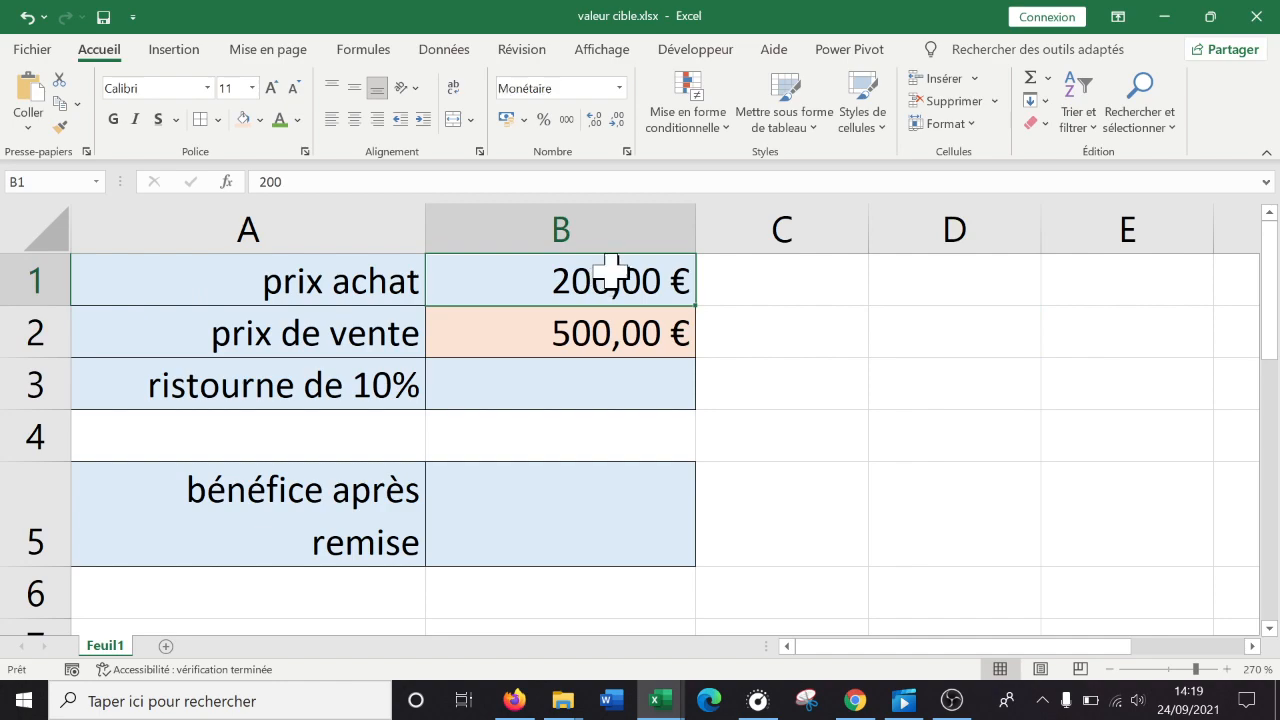
Step: Calculate the 10% discount in cell B3 from the selling price with the formula =B2*10%
{"action": "left_click", "coordinate": [333, 325]}
{"action": "left_click", "coordinate": [583, 334]}
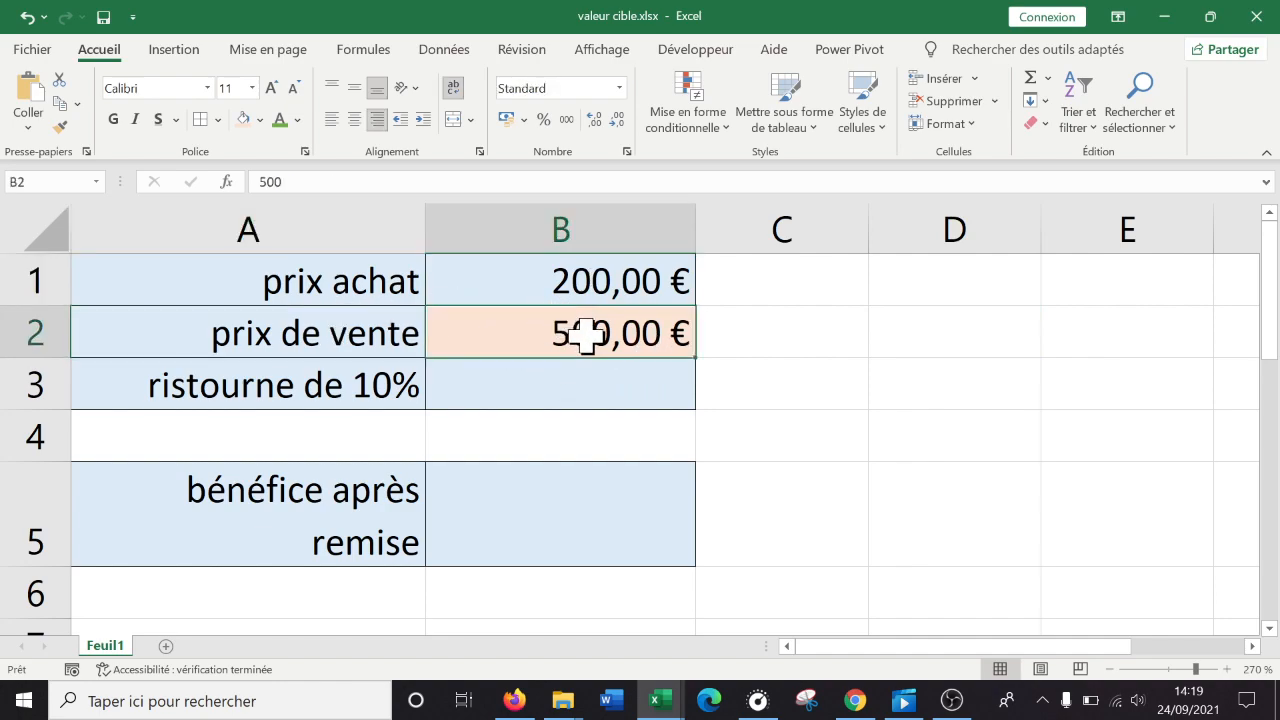
{"action": "left_click", "coordinate": [609, 388]}
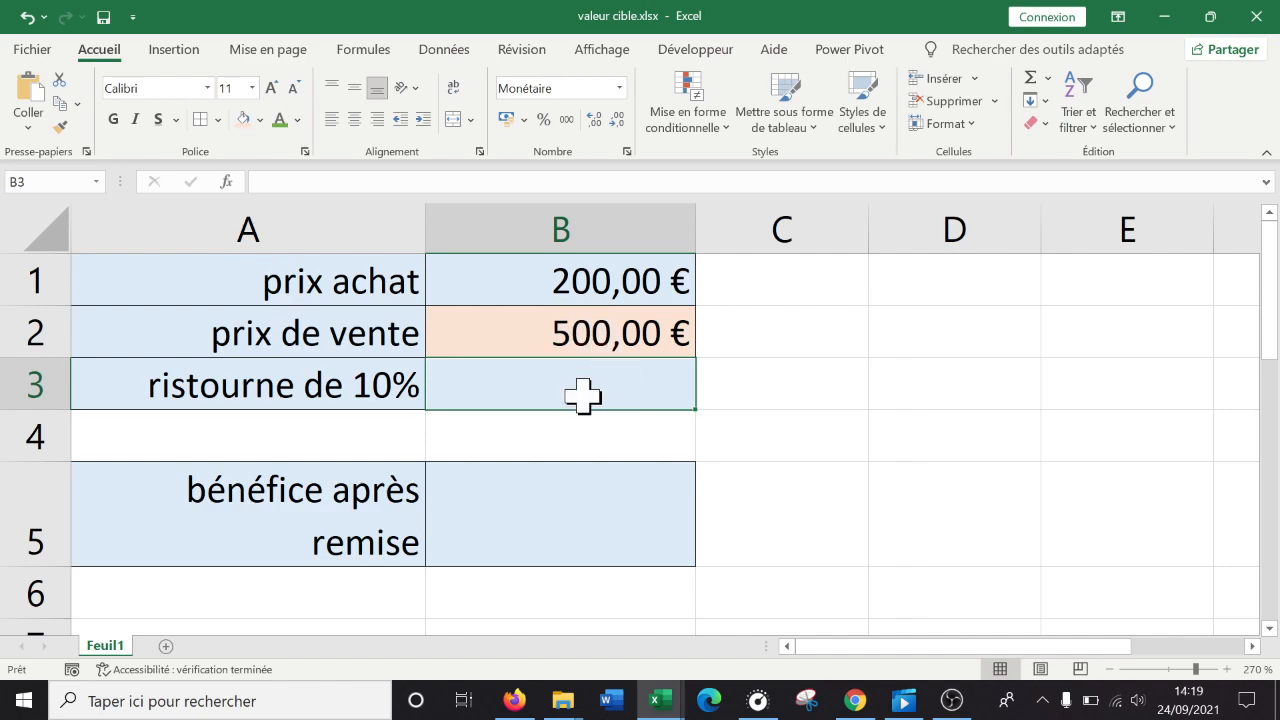
{"action": "type", "text": "="}
{"action": "left_click", "coordinate": [612, 323]}
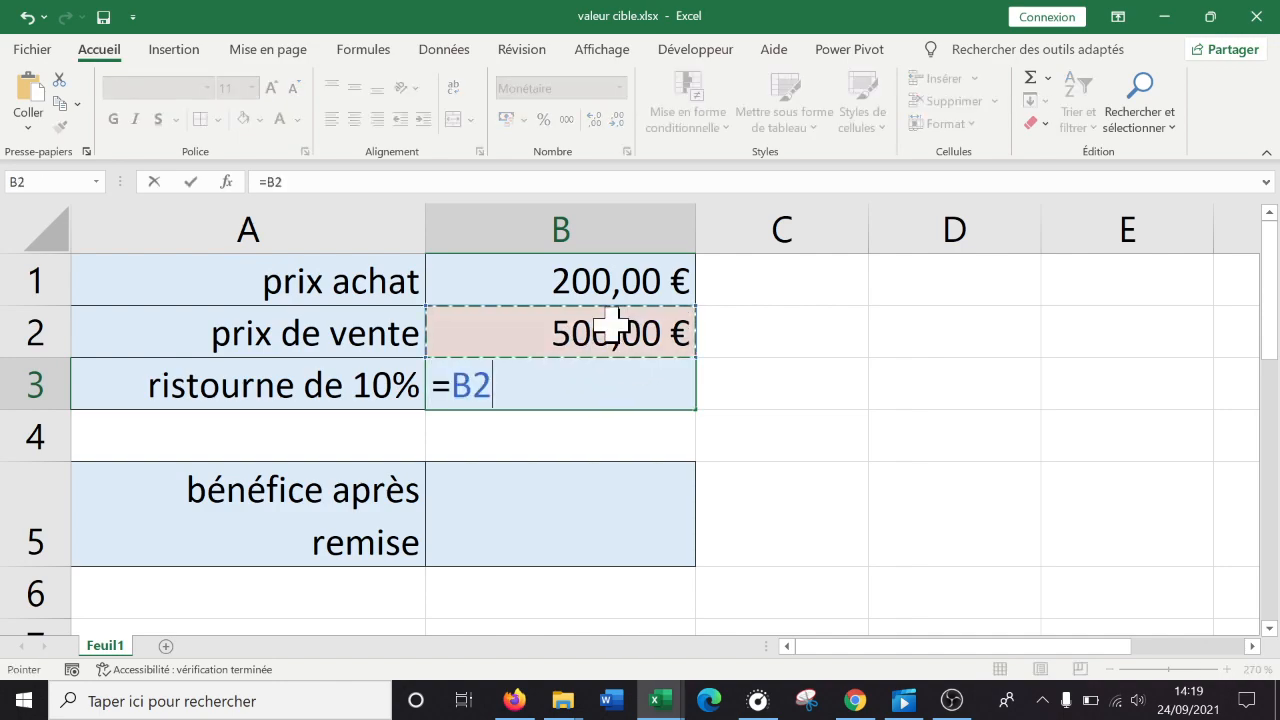
{"action": "type", "text": "*"}
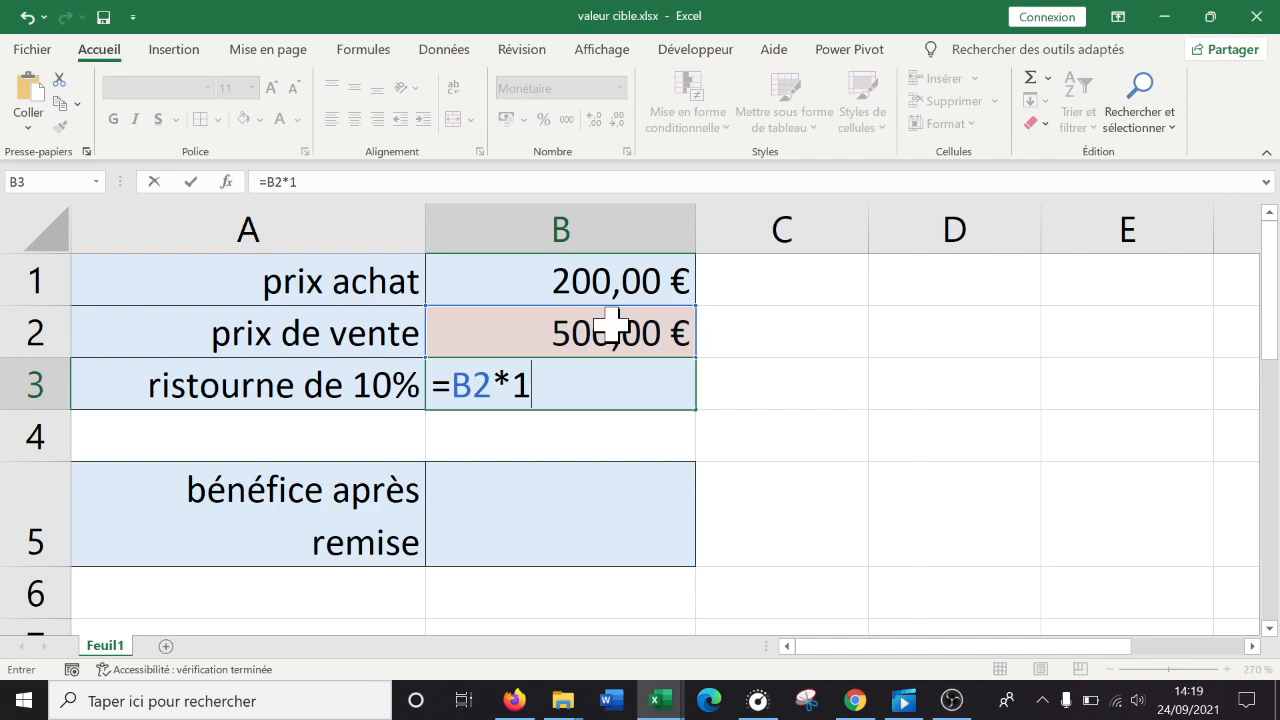
{"action": "type", "text": "10%"}
{"action": "key", "text": "Return"}
{"action": "key", "text": "Up"}
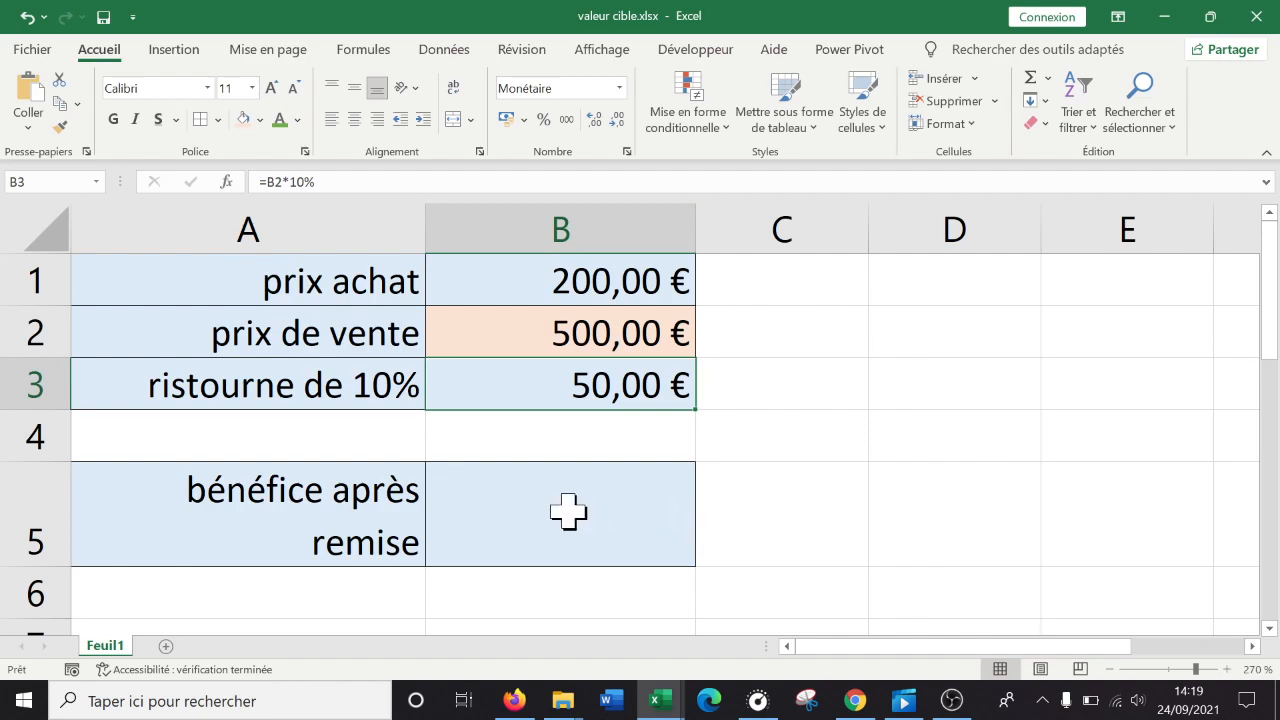
Step: Calculate the profit after discount in cell B5 with the formula =B2-B3-B1
{"action": "key", "text": "Down"}
{"action": "left_click", "coordinate": [622, 494]}
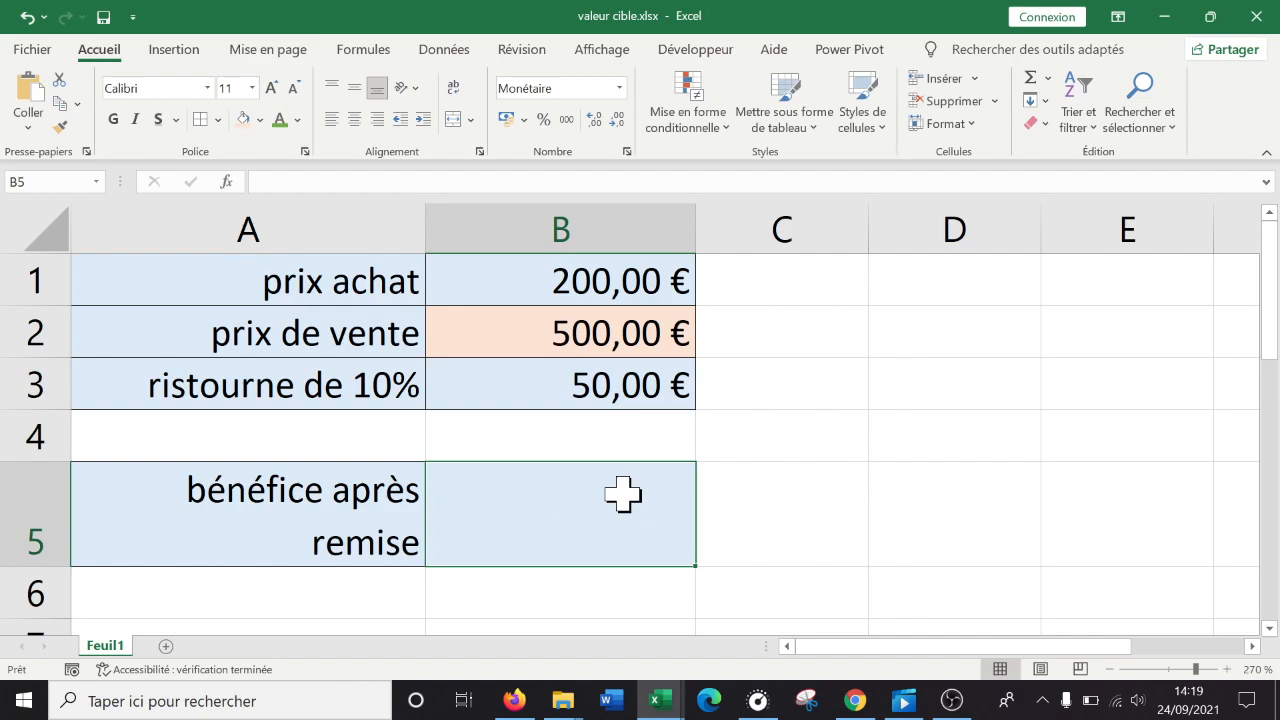
{"action": "type", "text": "="}
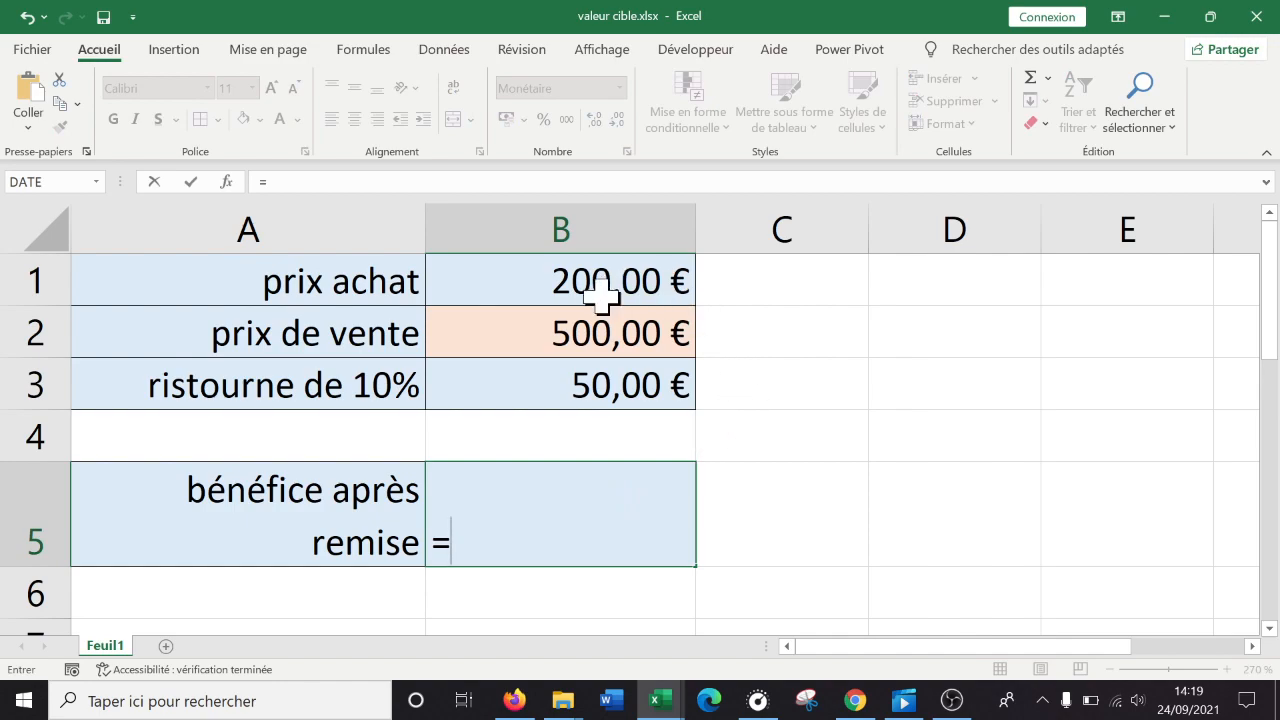
{"action": "left_click", "coordinate": [560, 331]}
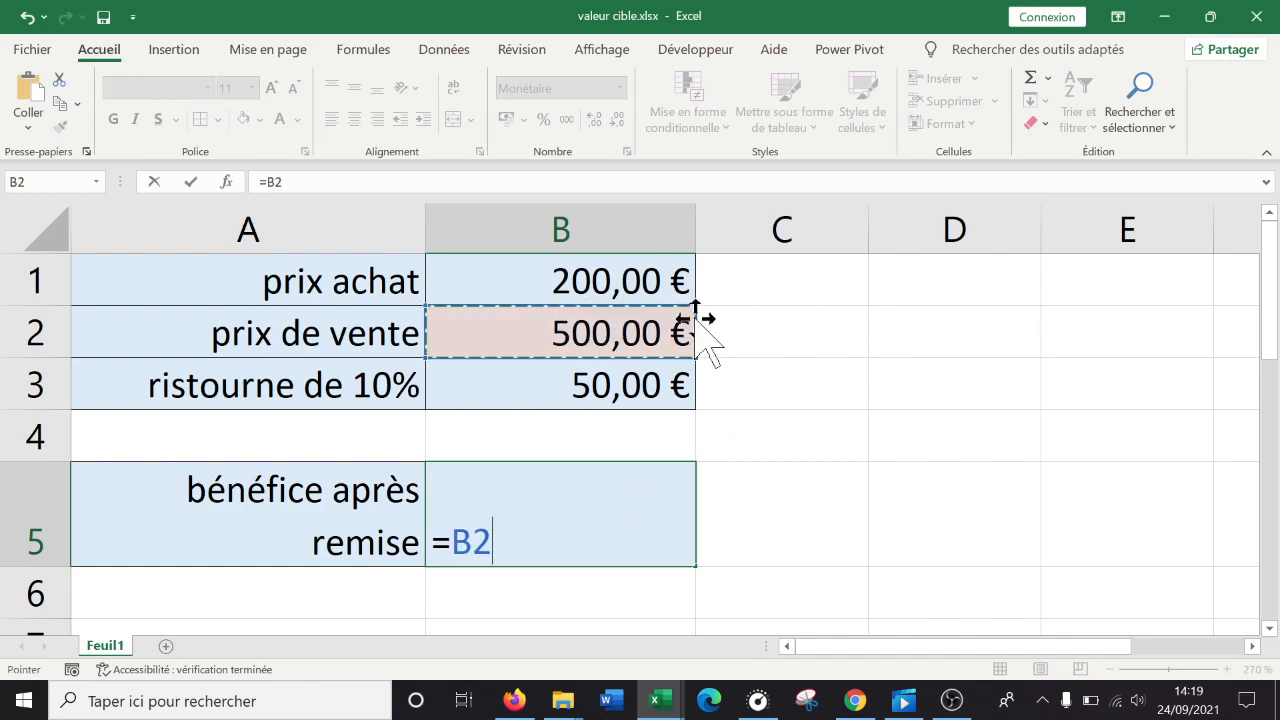
{"action": "type", "text": "-"}
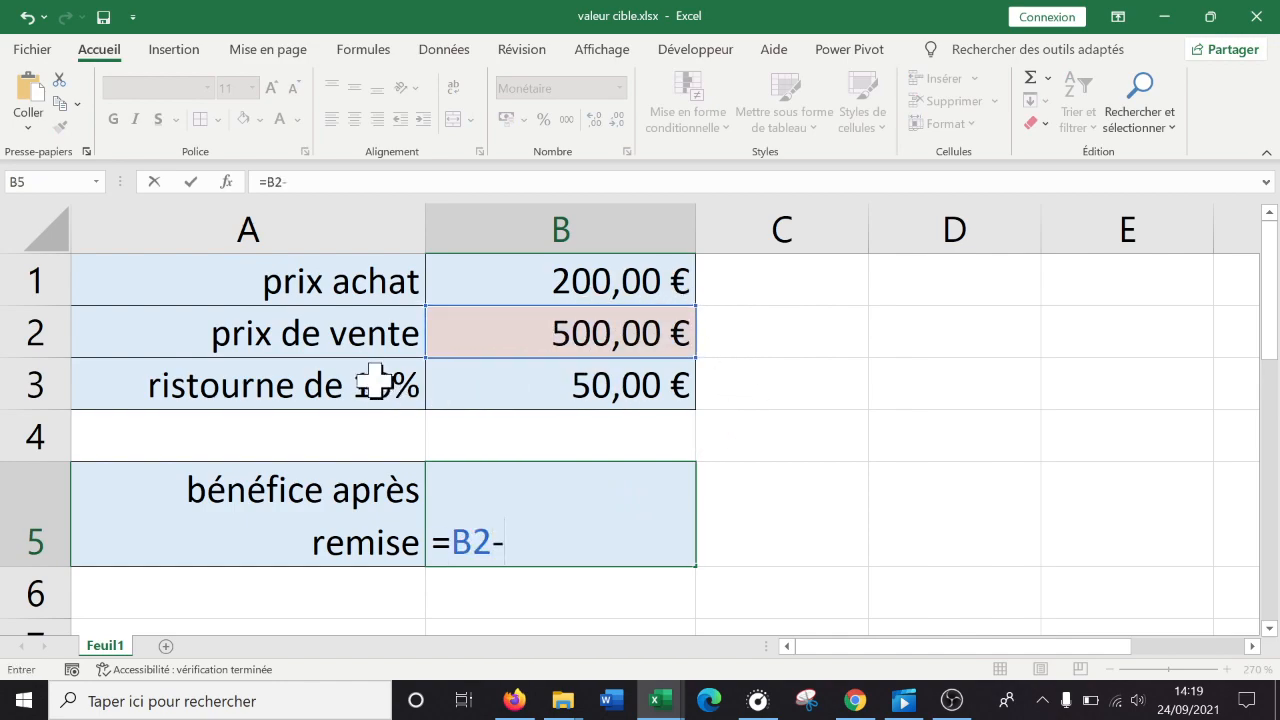
{"action": "left_click", "coordinate": [587, 383]}
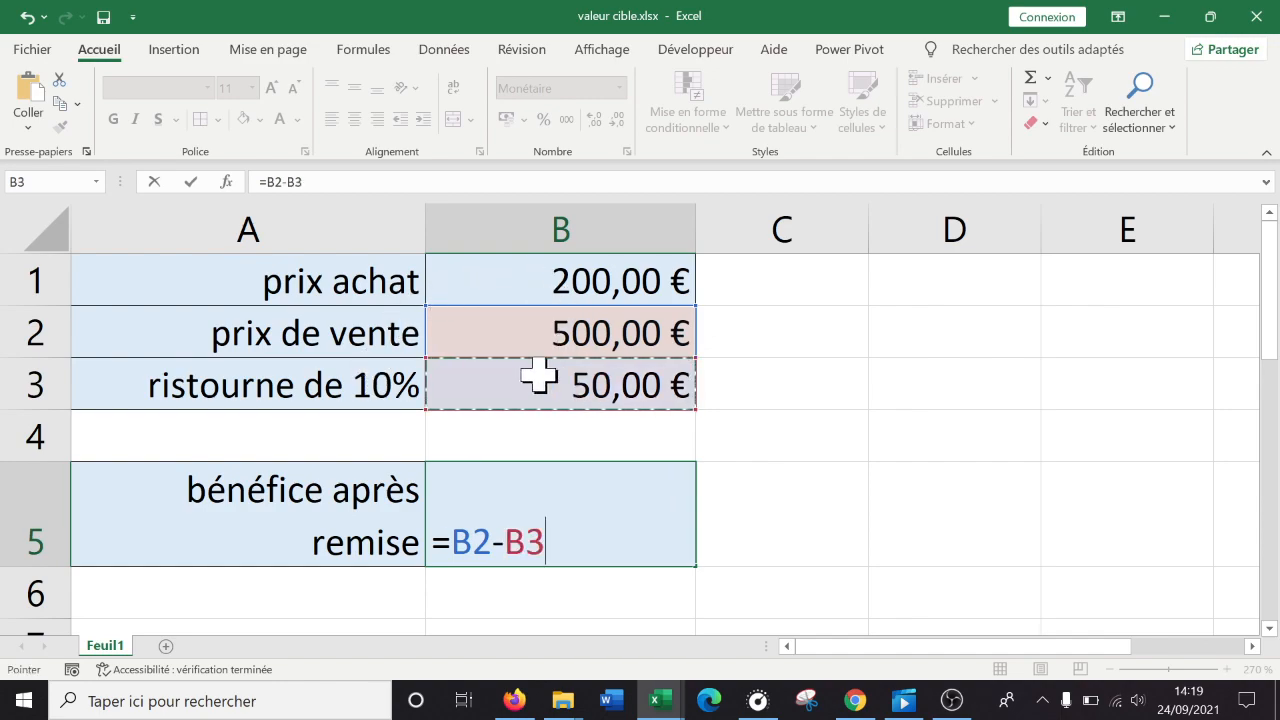
{"action": "type", "text": "-"}
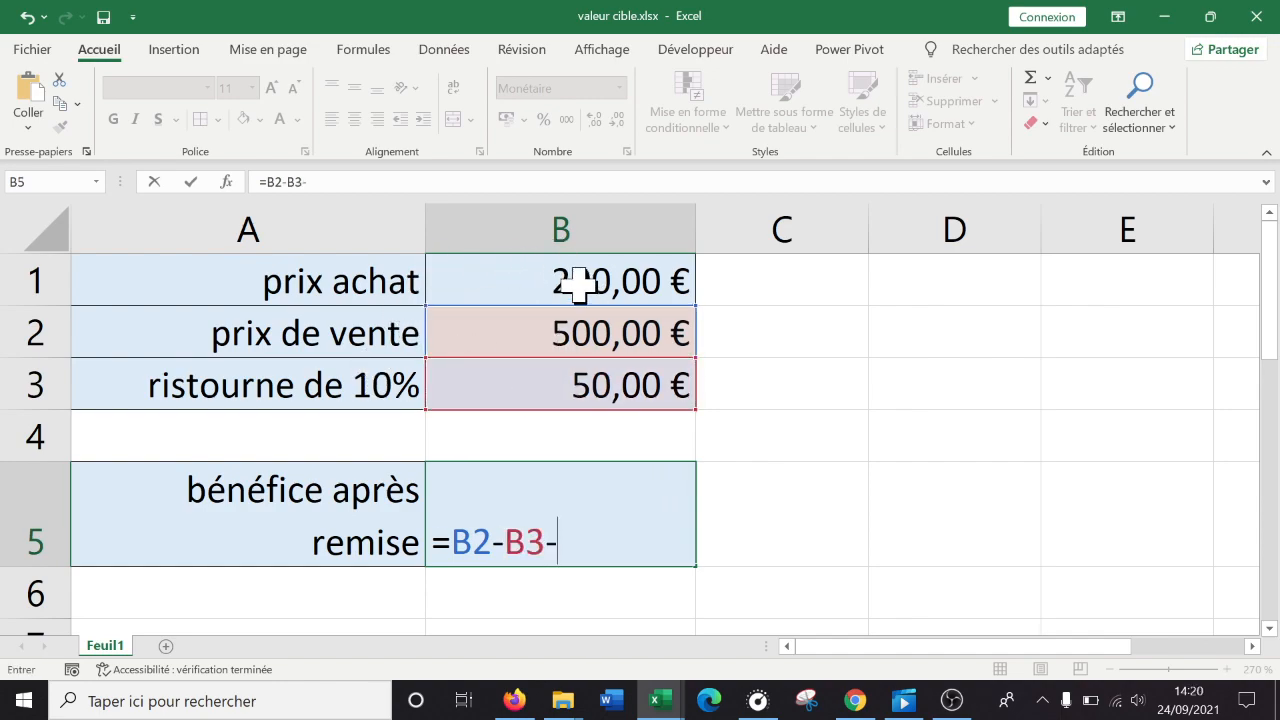
{"action": "left_click", "coordinate": [583, 288]}
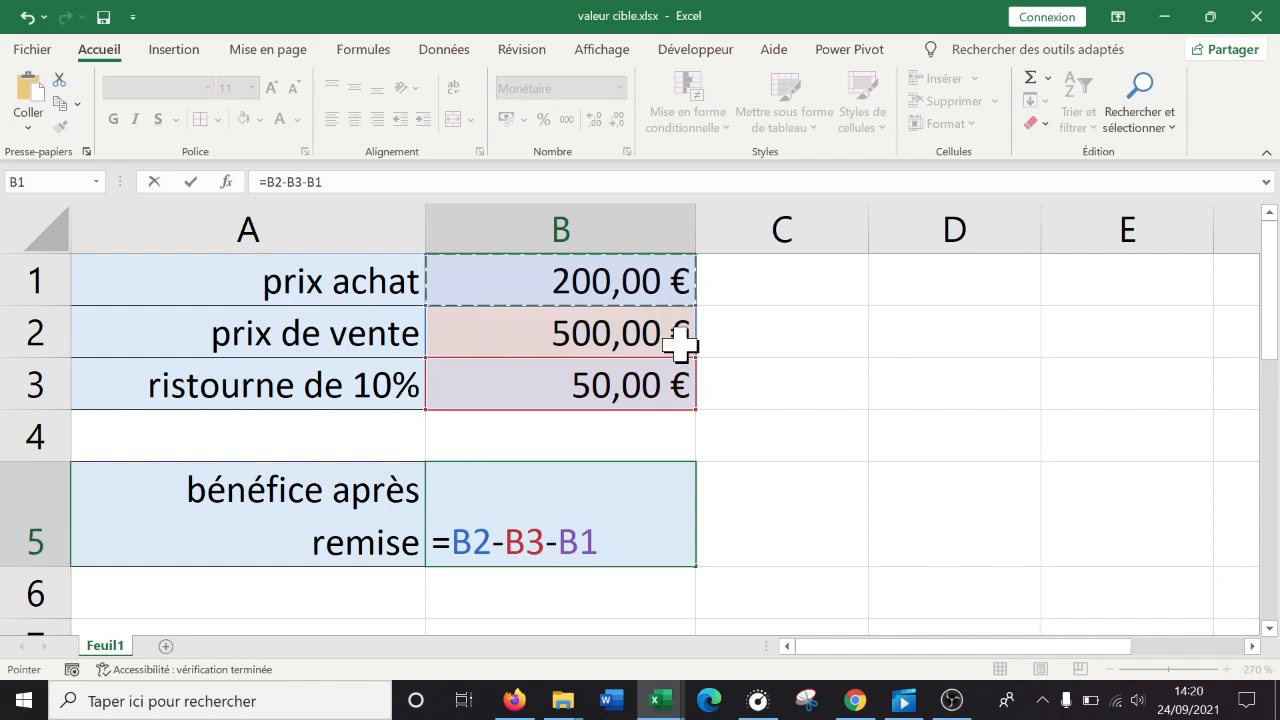
{"action": "key", "text": "Return"}
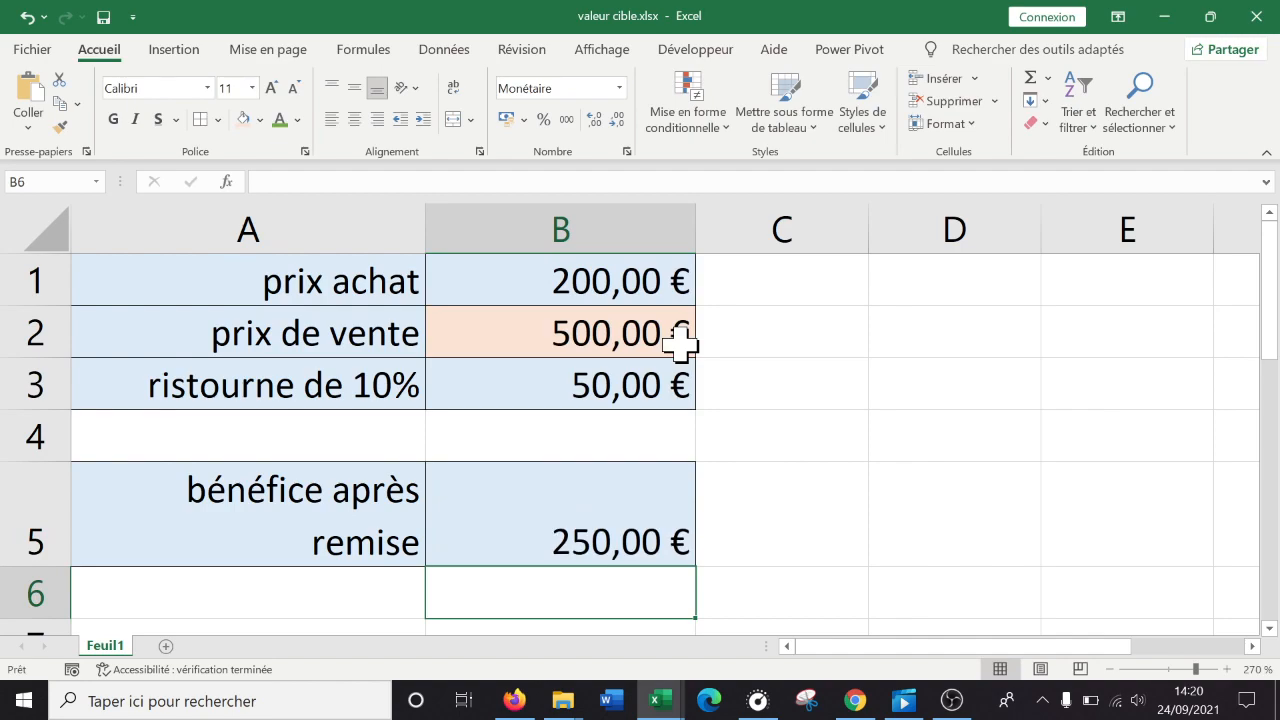
Step: Center the contents of column B vertically within their cells
{"action": "left_click", "coordinate": [566, 229]}
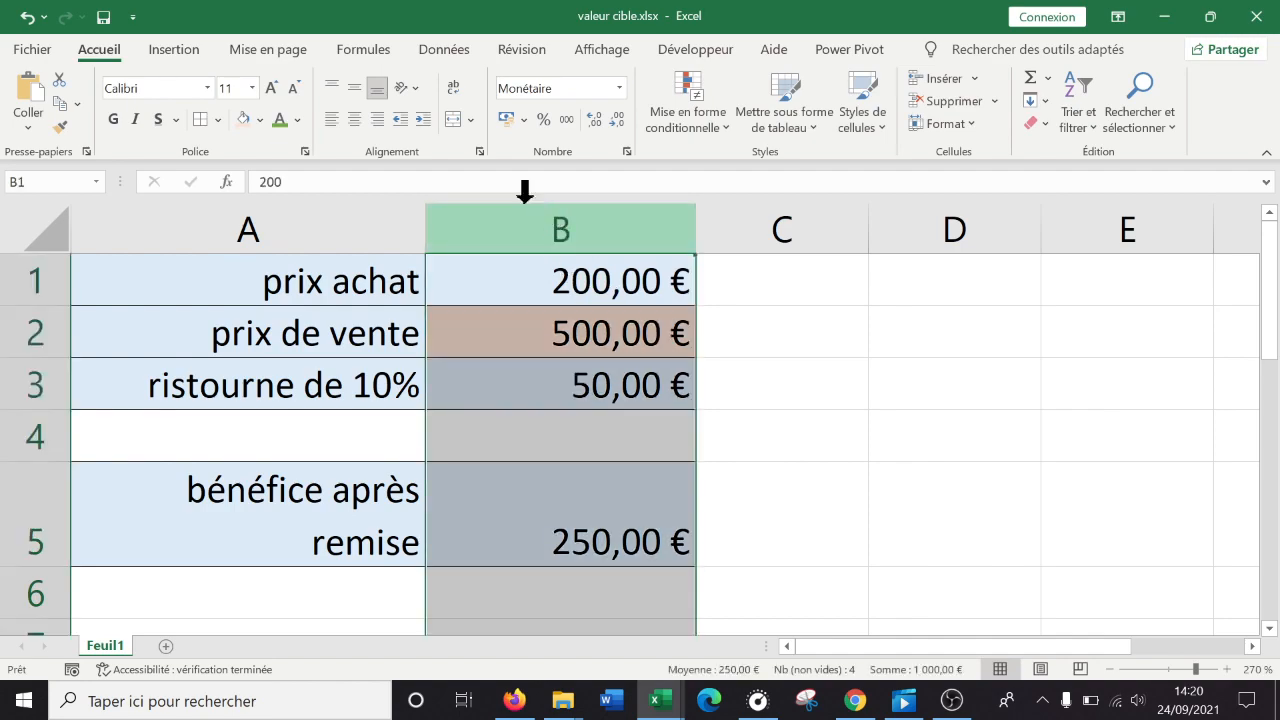
{"action": "left_click", "coordinate": [353, 89]}
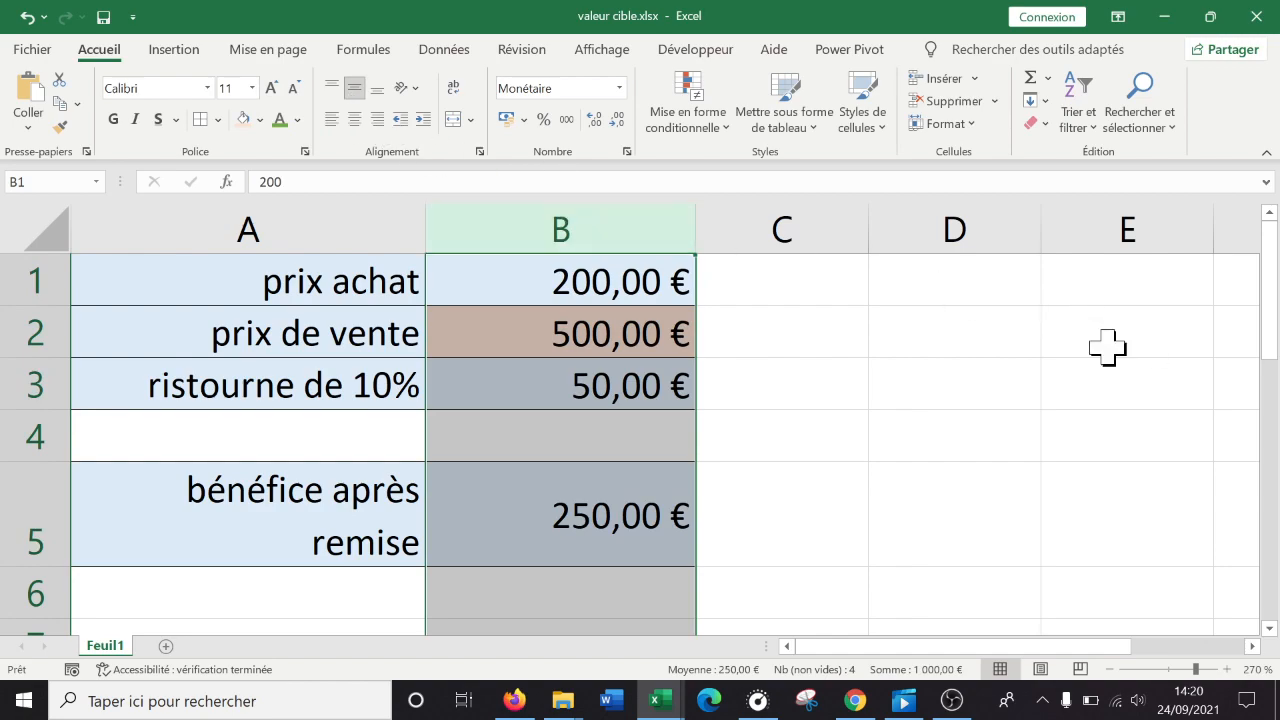
{"action": "left_click", "coordinate": [969, 325]}
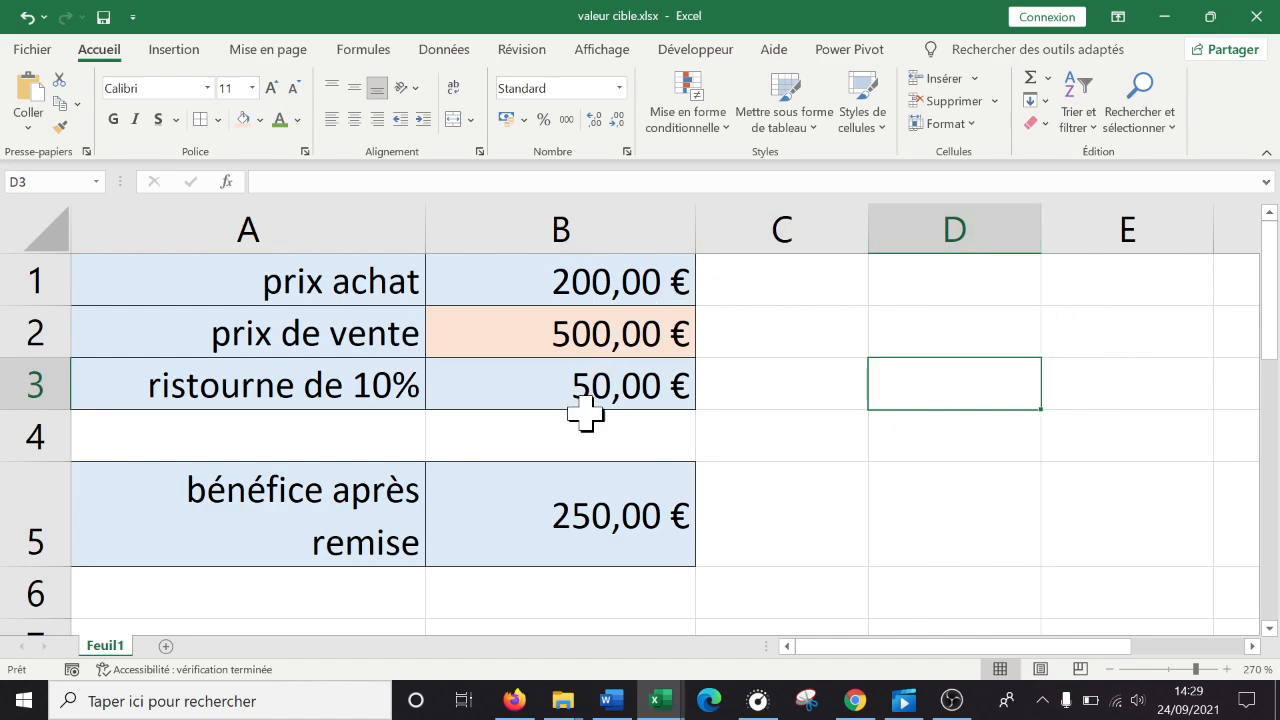
Step: Set the selling price in cell B2 to 600 to test its effect on the profit
{"action": "left_click", "coordinate": [604, 528]}
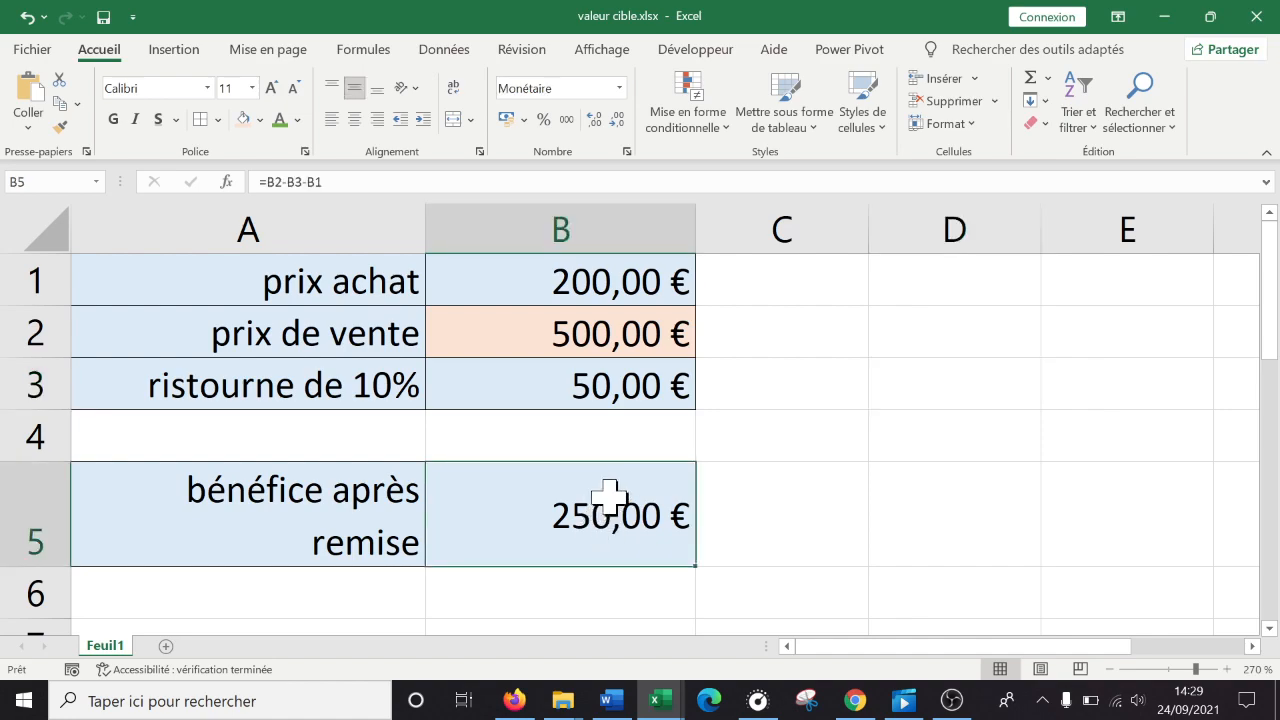
{"action": "left_click", "coordinate": [622, 333]}
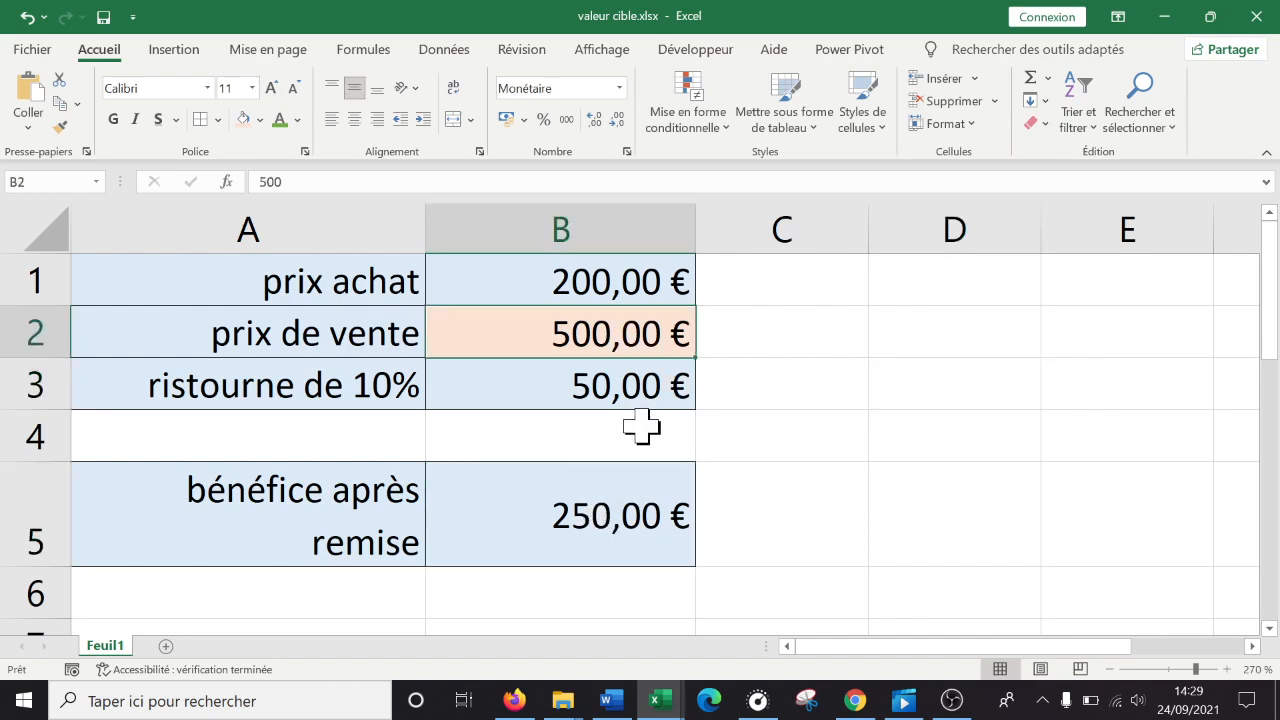
{"action": "type", "text": "600"}
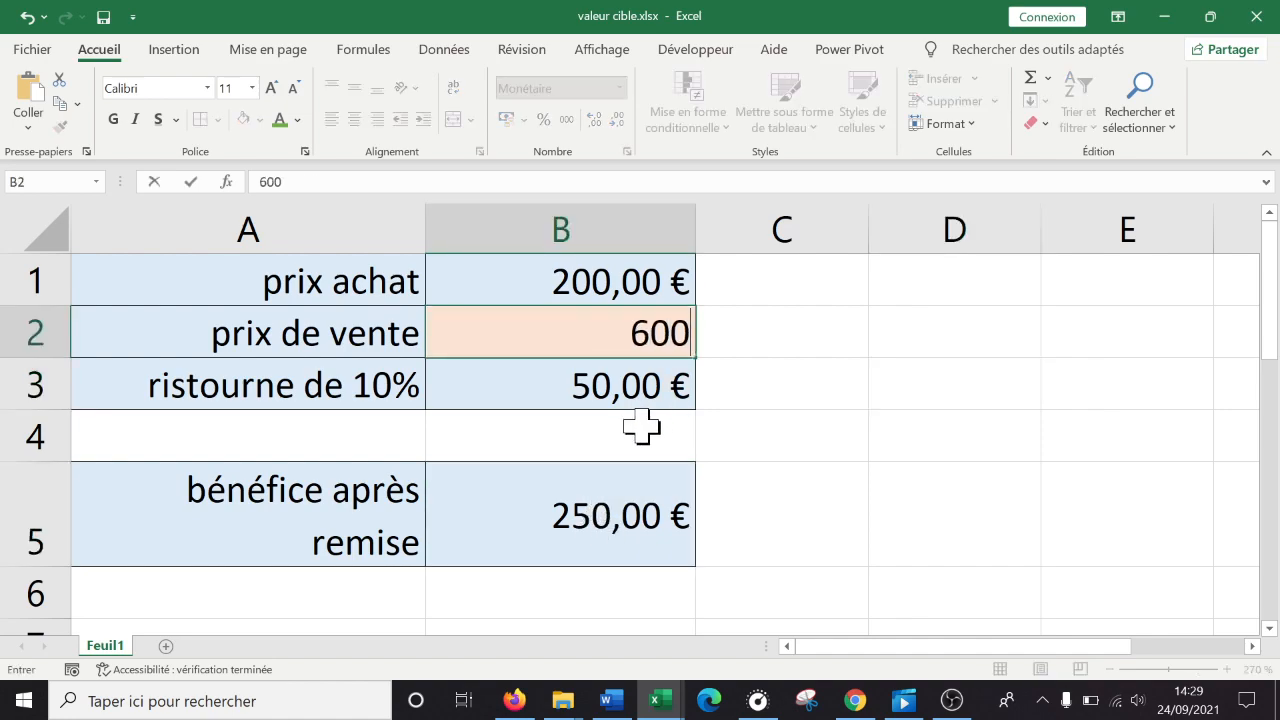
{"action": "key", "text": "Return"}
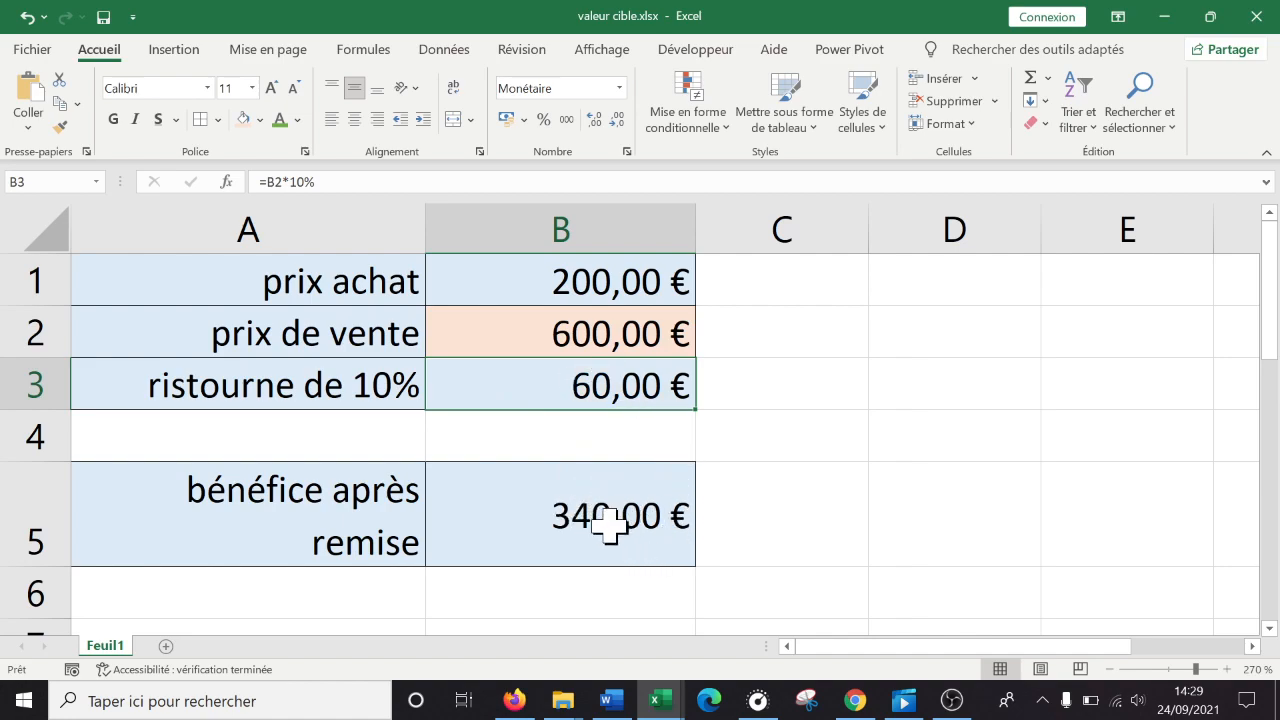
Step: Examine the contents of the selling price, discount and profit cells to see how they depend on each other
{"action": "left_click", "coordinate": [618, 334]}
{"action": "double_click", "coordinate": [630, 337]}
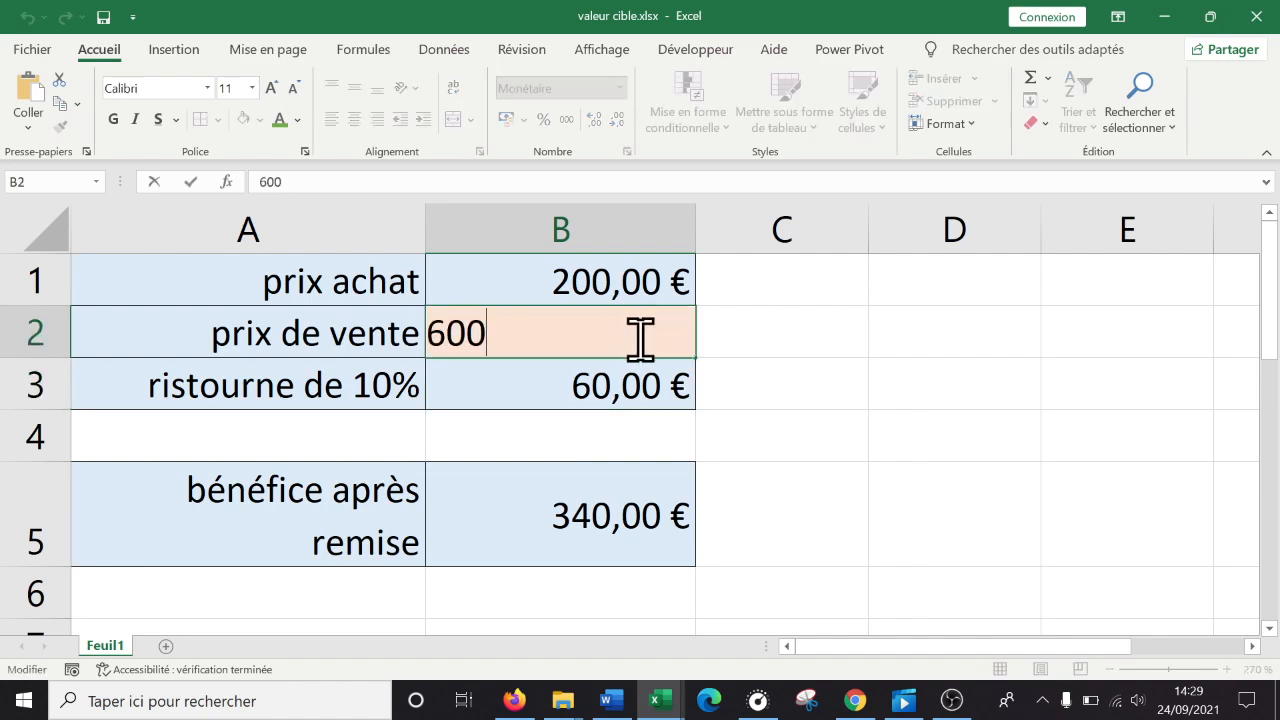
{"action": "left_click", "coordinate": [600, 373]}
{"action": "double_click", "coordinate": [603, 383]}
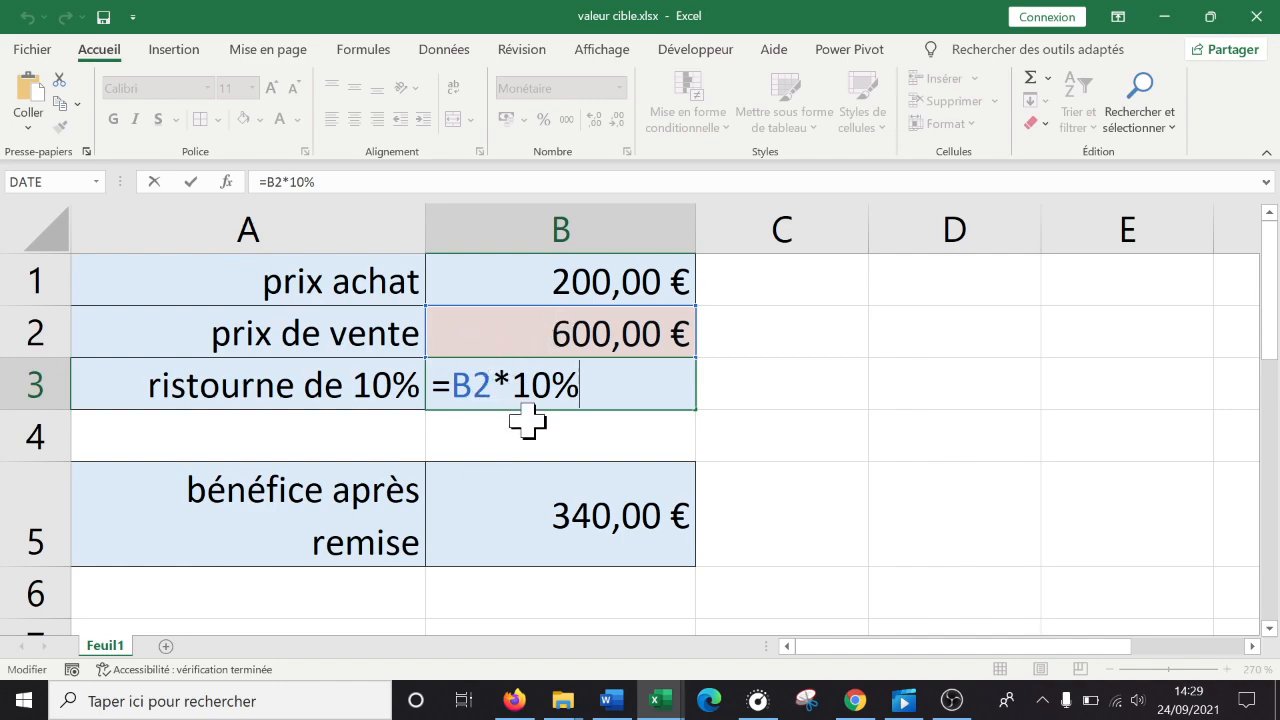
{"action": "left_click", "coordinate": [583, 428]}
{"action": "left_click", "coordinate": [560, 525]}
{"action": "double_click", "coordinate": [560, 525]}
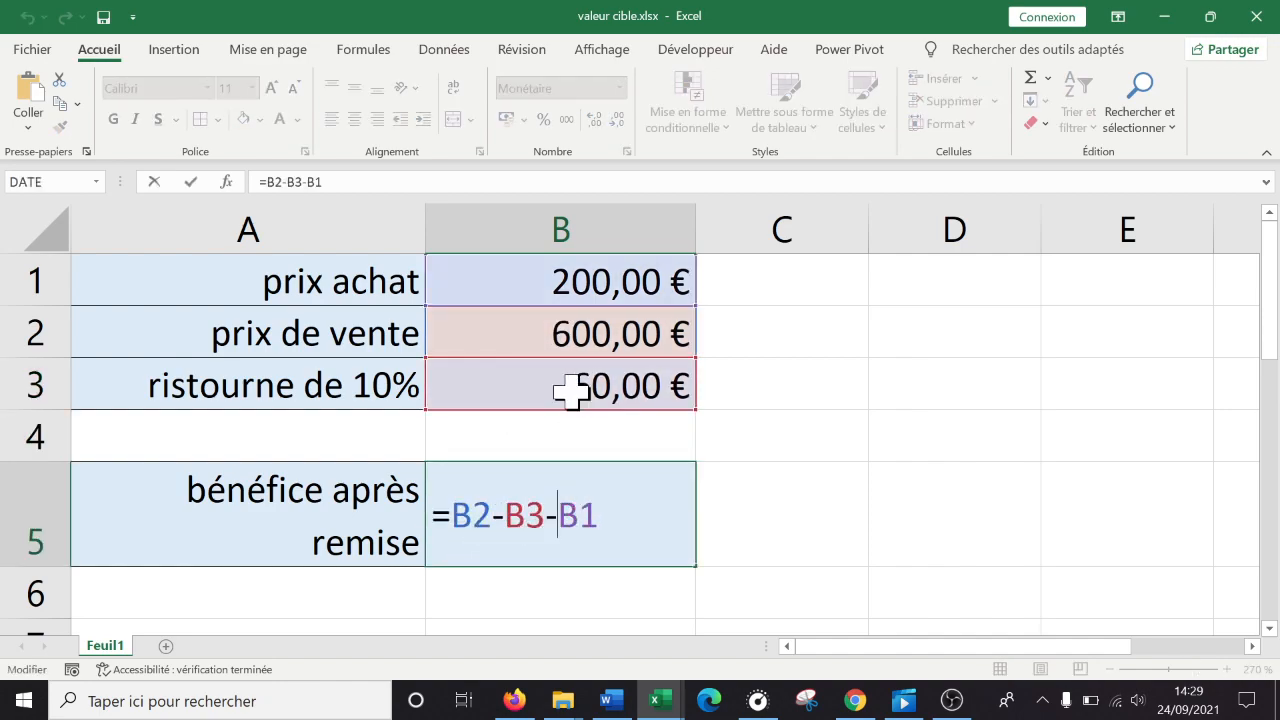
{"action": "key", "text": "Escape"}
{"action": "double_click", "coordinate": [556, 505]}
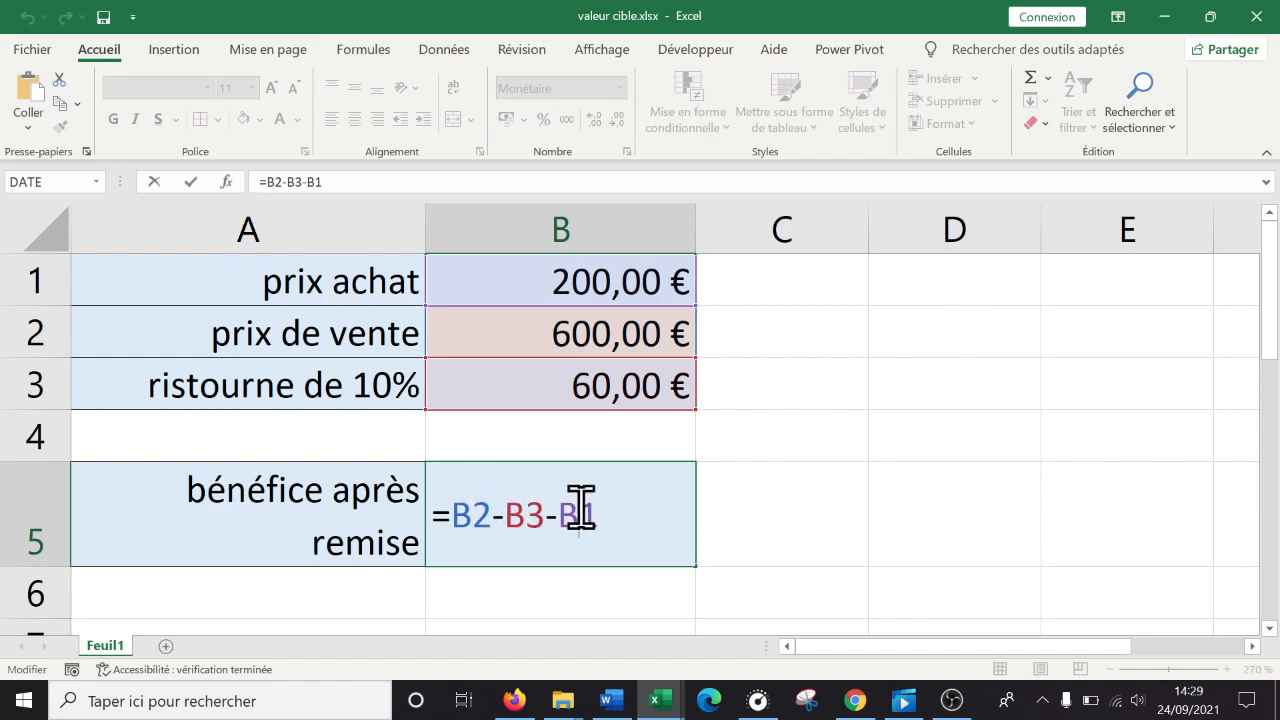
{"action": "key", "text": "Return"}
{"action": "left_click", "coordinate": [805, 493]}
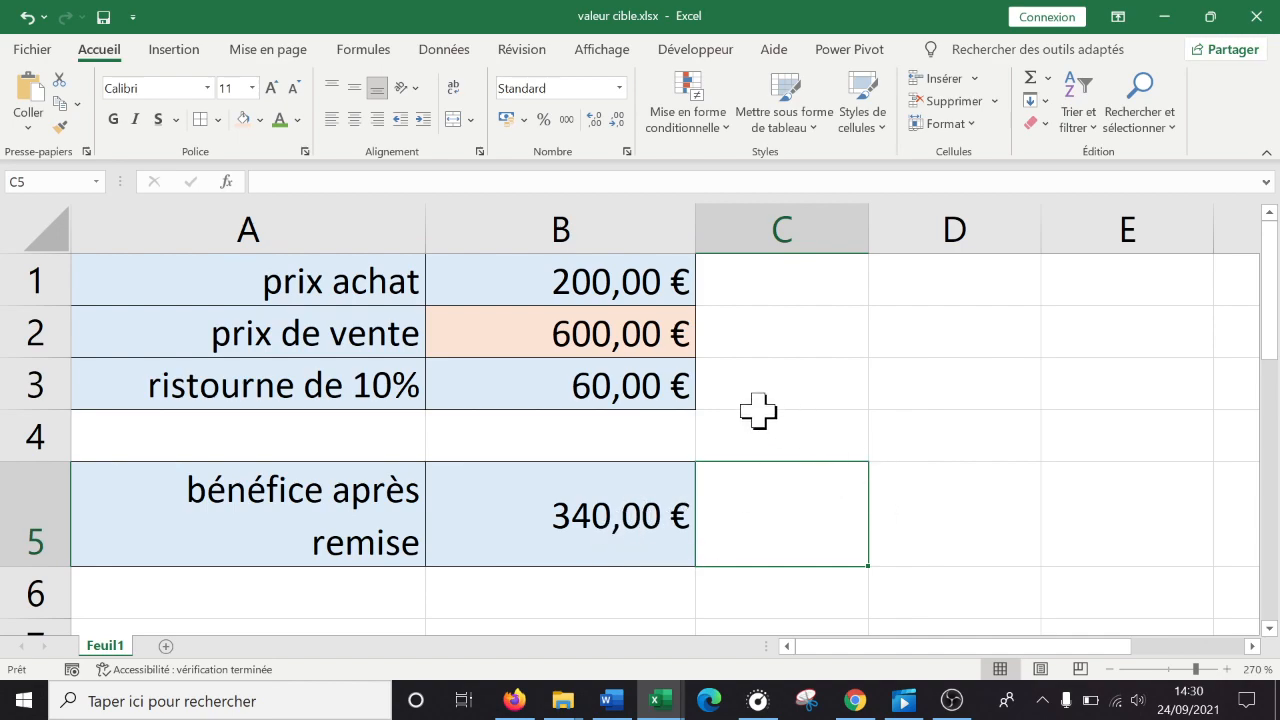
Step: Set the selling price in cell B2 to 500
{"action": "left_click", "coordinate": [634, 337]}
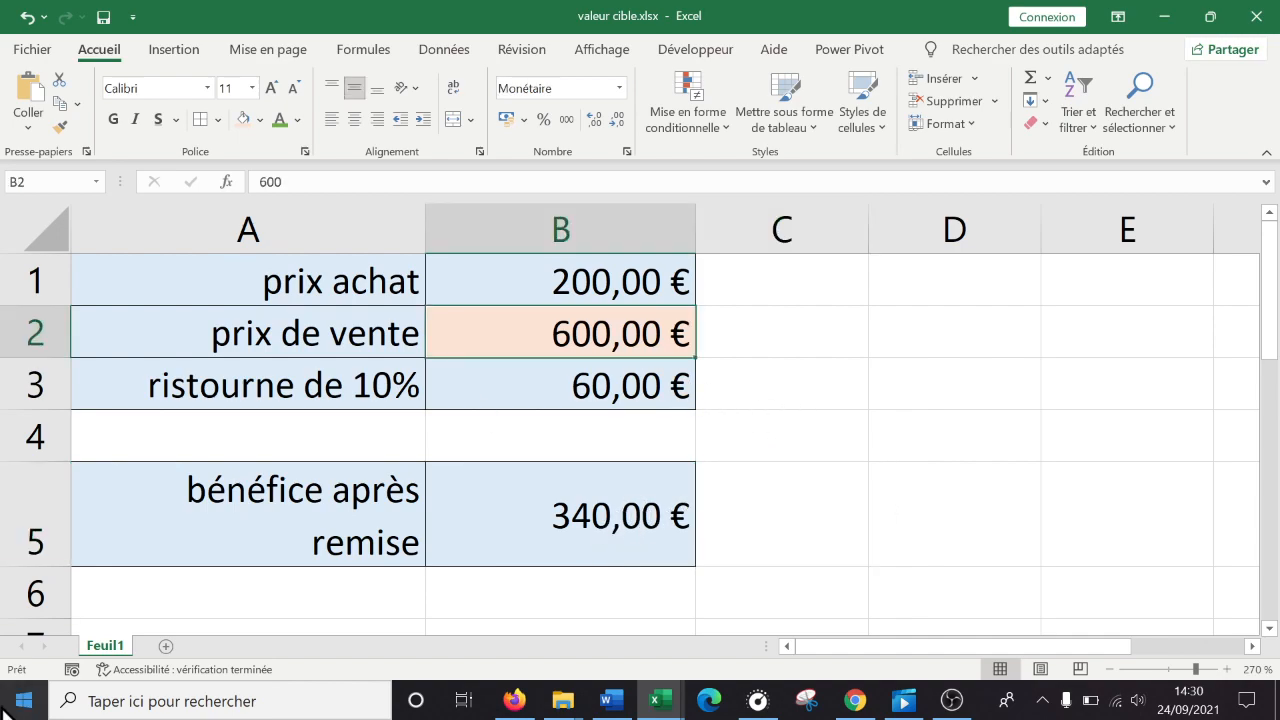
{"action": "type", "text": "500"}
{"action": "key", "text": "Return"}
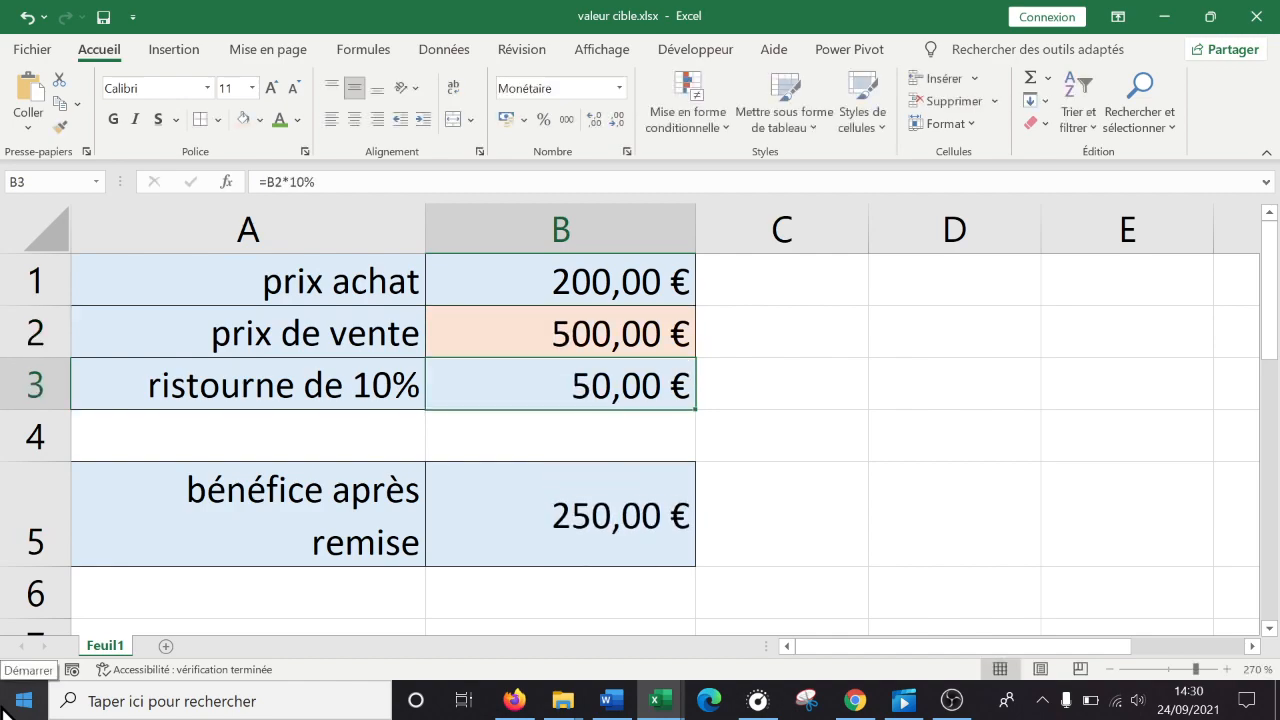
Step: Try a selling price of 400 in cell B2
{"action": "key", "text": "Down"}
{"action": "key", "text": "Up"}
{"action": "key", "text": "Up"}
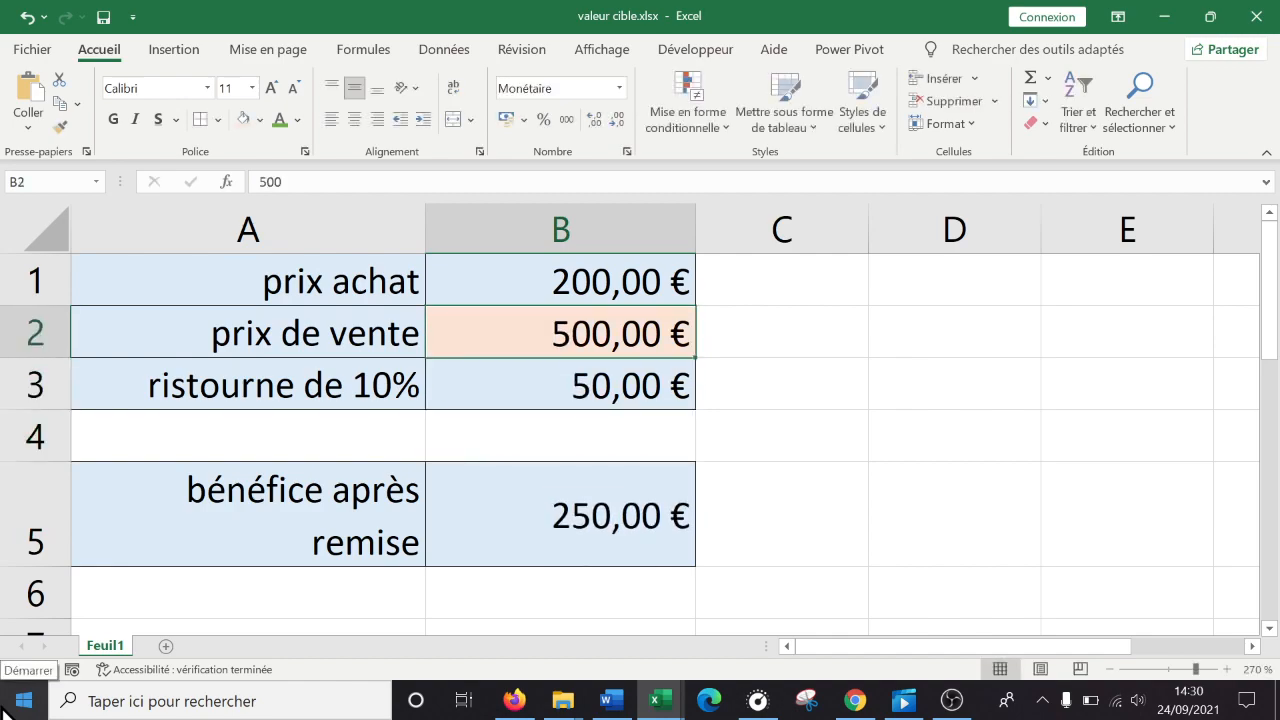
{"action": "type", "text": "400"}
{"action": "key", "text": "Return"}
Step: Try a selling price of 390 in cell B2
{"action": "key", "text": "Up"}
{"action": "key", "text": "Down"}
{"action": "key", "text": "Right"}
{"action": "key", "text": "Up"}
{"action": "key", "text": "Left"}
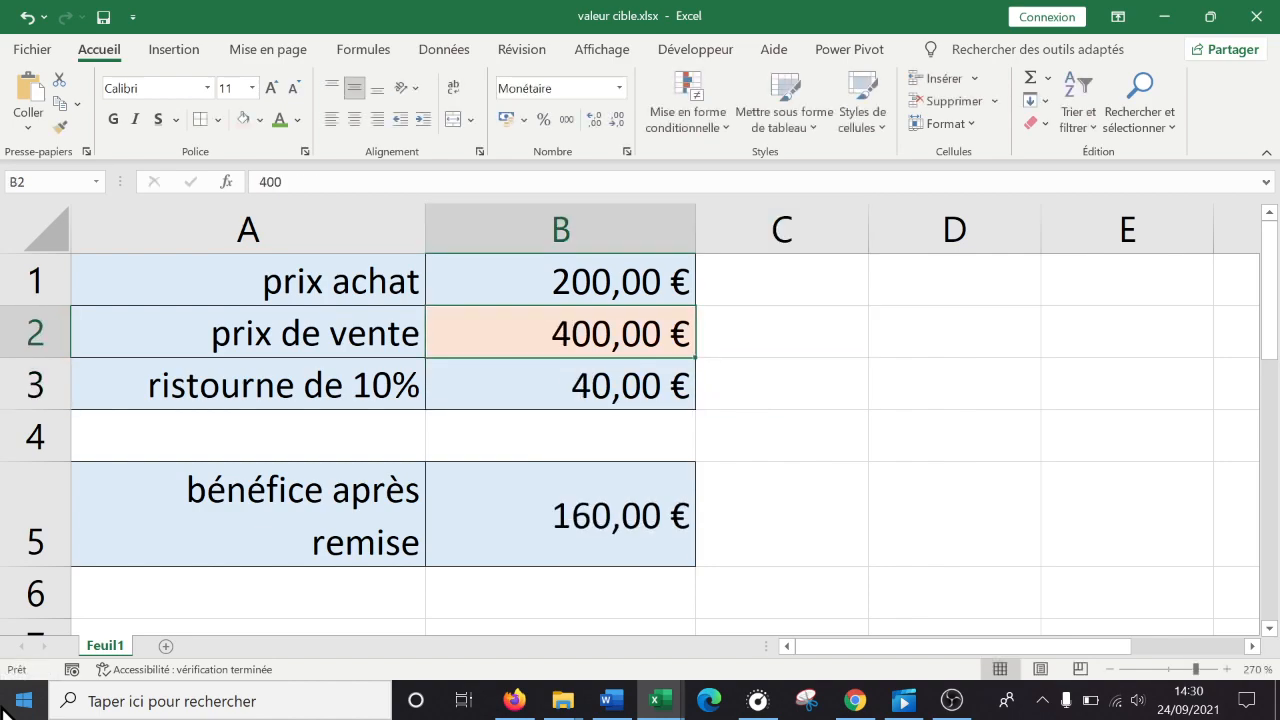
{"action": "type", "text": "390"}
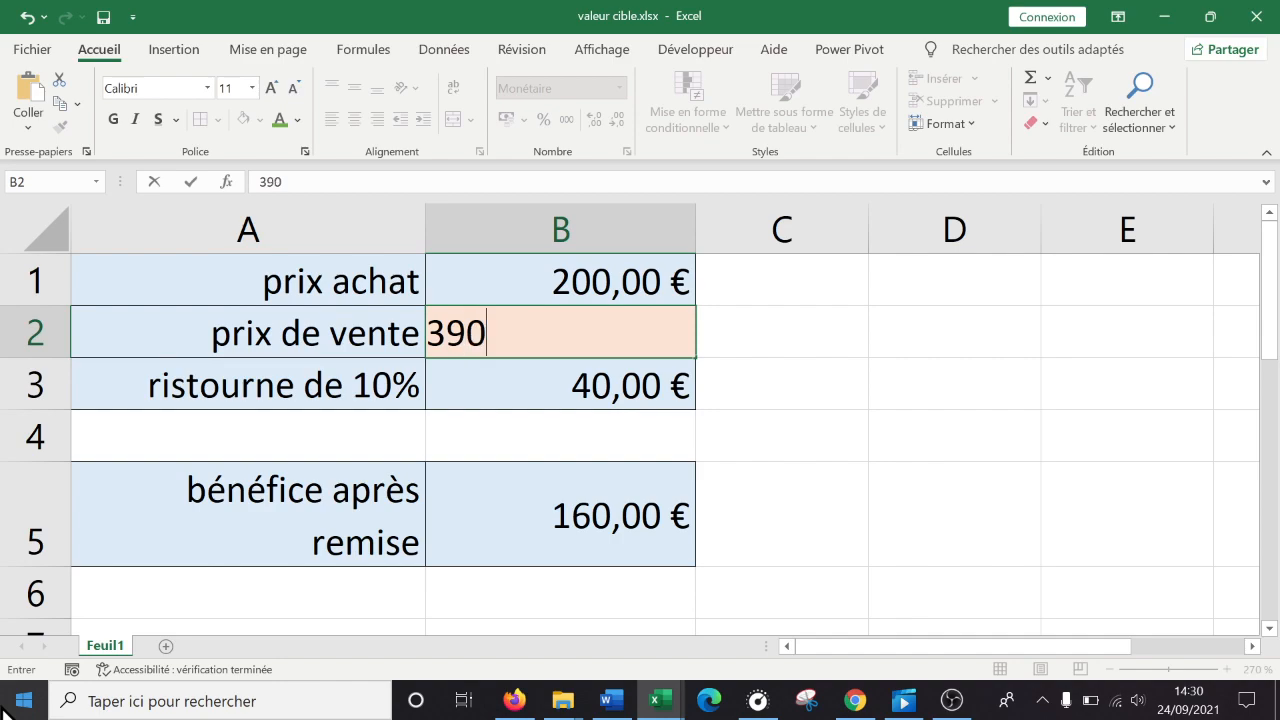
{"action": "key", "text": "Return"}
Step: Try a selling price of 380 in cell B2
{"action": "key", "text": "Up"}
{"action": "key", "text": "Down"}
{"action": "key", "text": "Up"}
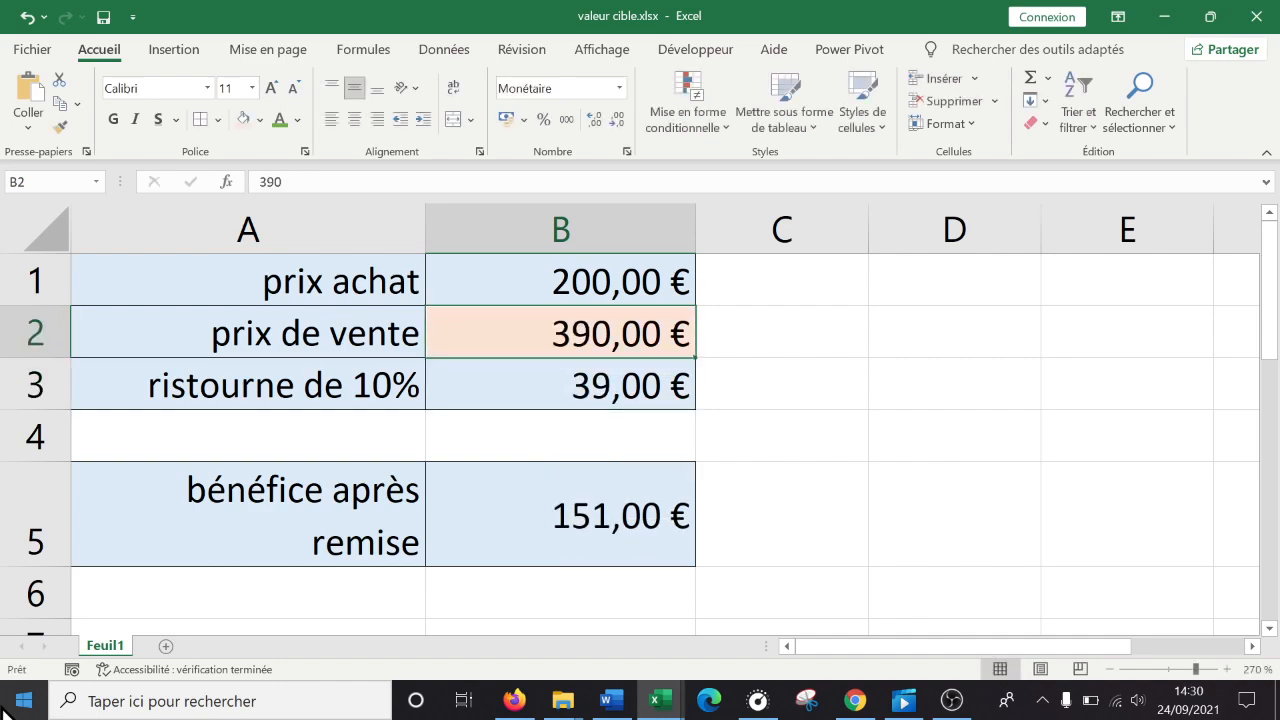
{"action": "type", "text": "380"}
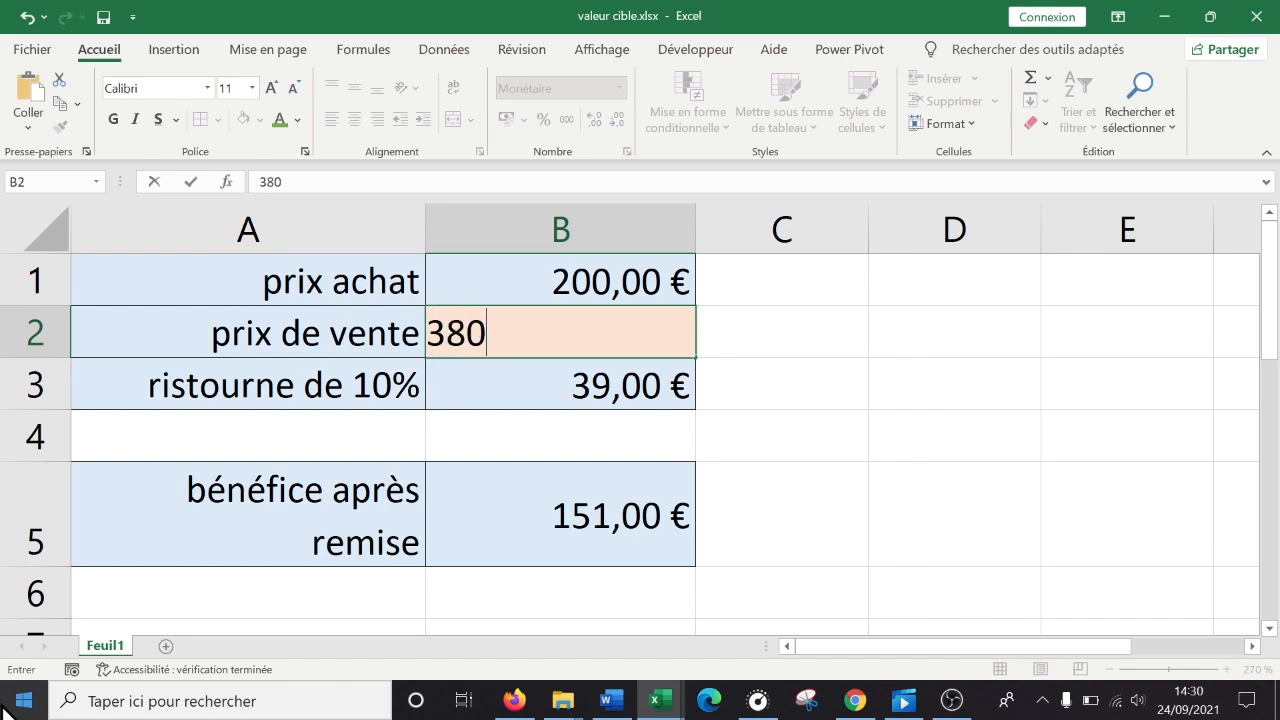
{"action": "key", "text": "Return"}
{"action": "key", "text": "Down"}
{"action": "key", "text": "Up"}
{"action": "key", "text": "Up"}
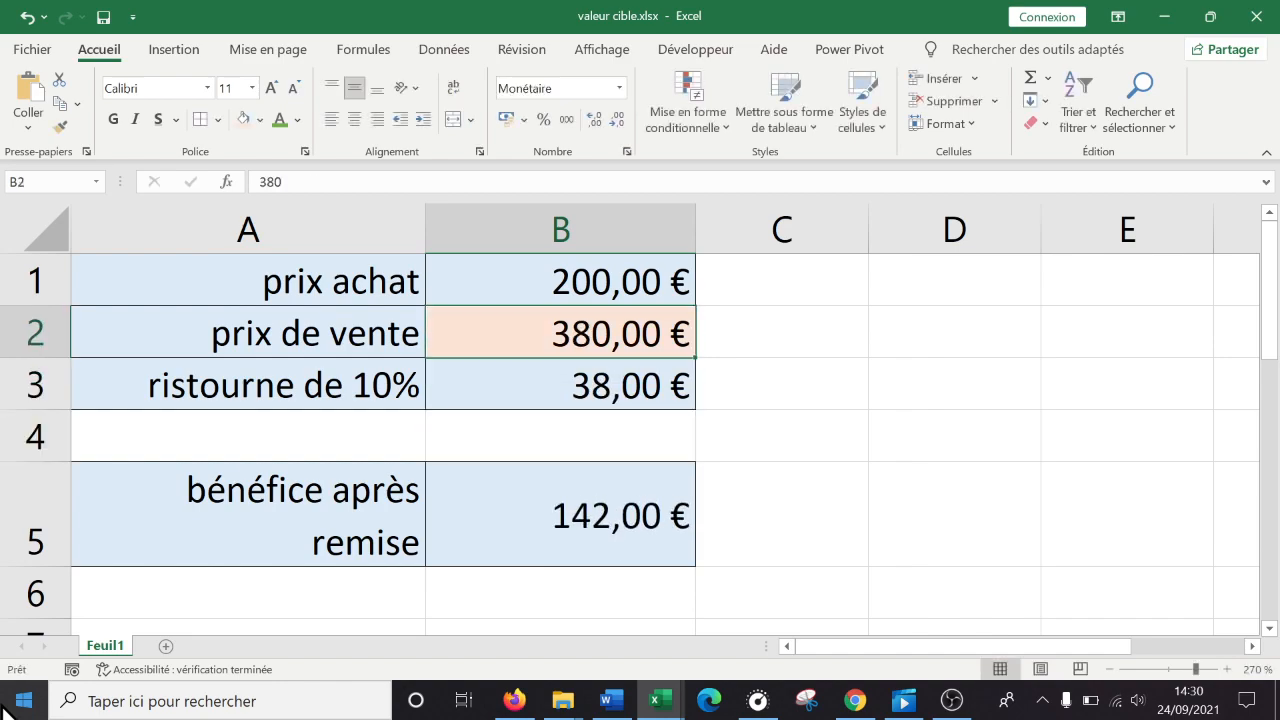
{"action": "key", "text": "Down"}
{"action": "key", "text": "Down"}
{"action": "key", "text": "Down"}
{"action": "key", "text": "Down"}
{"action": "key", "text": "Up"}
{"action": "key", "text": "Up"}
{"action": "key", "text": "Up"}
{"action": "key", "text": "Up"}
{"action": "key", "text": "Down"}
{"action": "key", "text": "Down"}
{"action": "key", "text": "Up"}
{"action": "key", "text": "Up"}
{"action": "key", "text": "Down"}
{"action": "key", "text": "Up"}
{"action": "key", "text": "Down"}
{"action": "key", "text": "Up"}
{"action": "key", "text": "Up"}
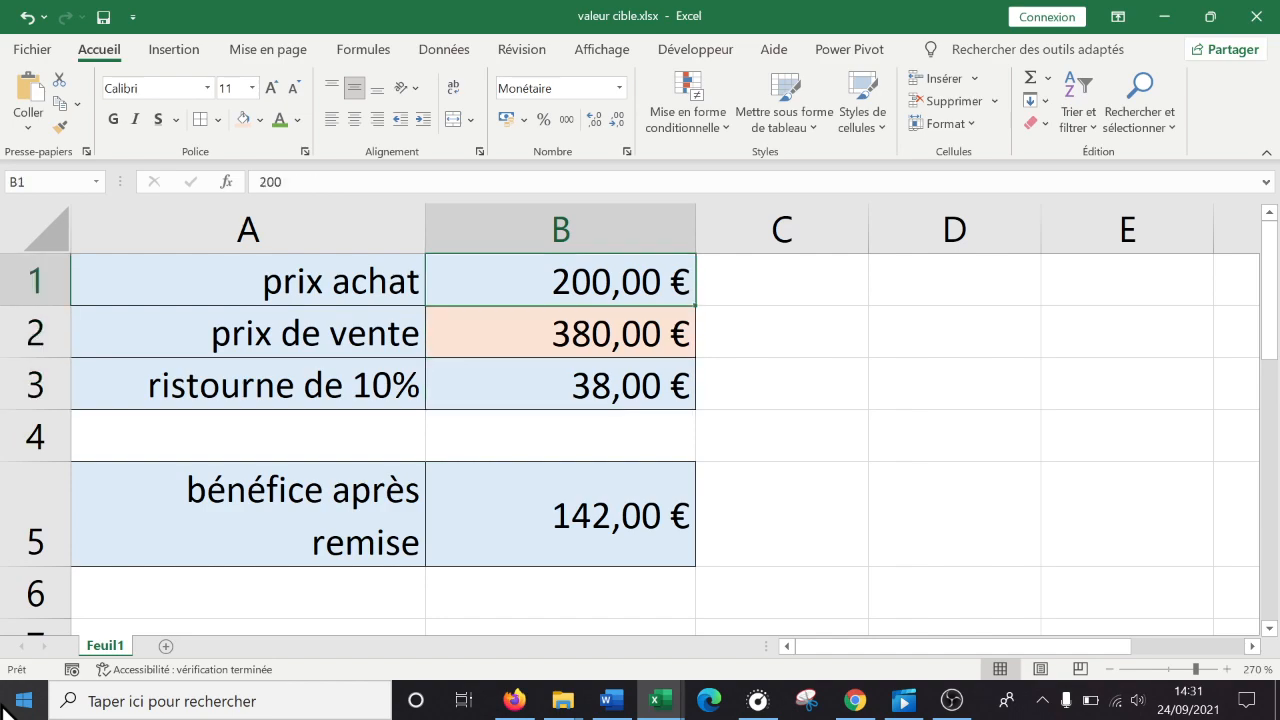
Step: Try a selling price of 370 in cell B2
{"action": "key", "text": "Down"}
{"action": "type", "text": "37"}
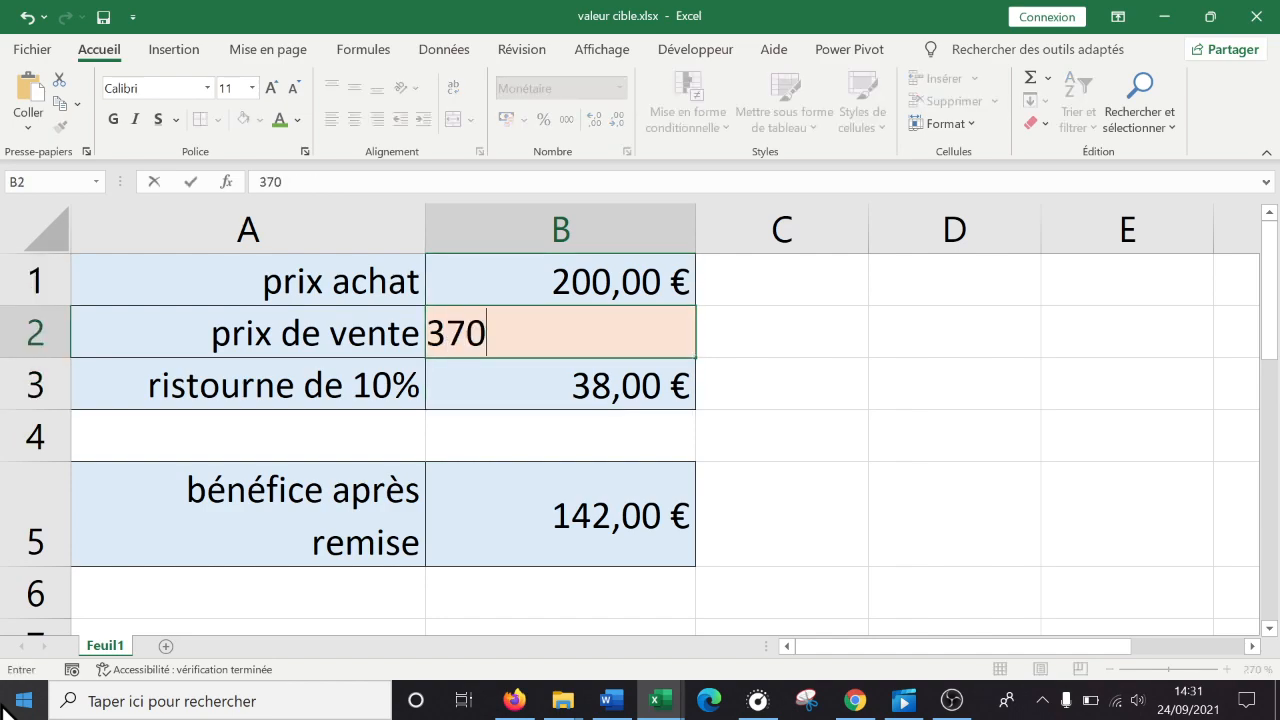
{"action": "type", "text": "0"}
{"action": "key", "text": "Return"}
{"action": "key", "text": "Down"}
{"action": "key", "text": "Up"}
{"action": "key", "text": "Up"}
{"action": "key", "text": "Up"}
{"action": "key", "text": "Down"}
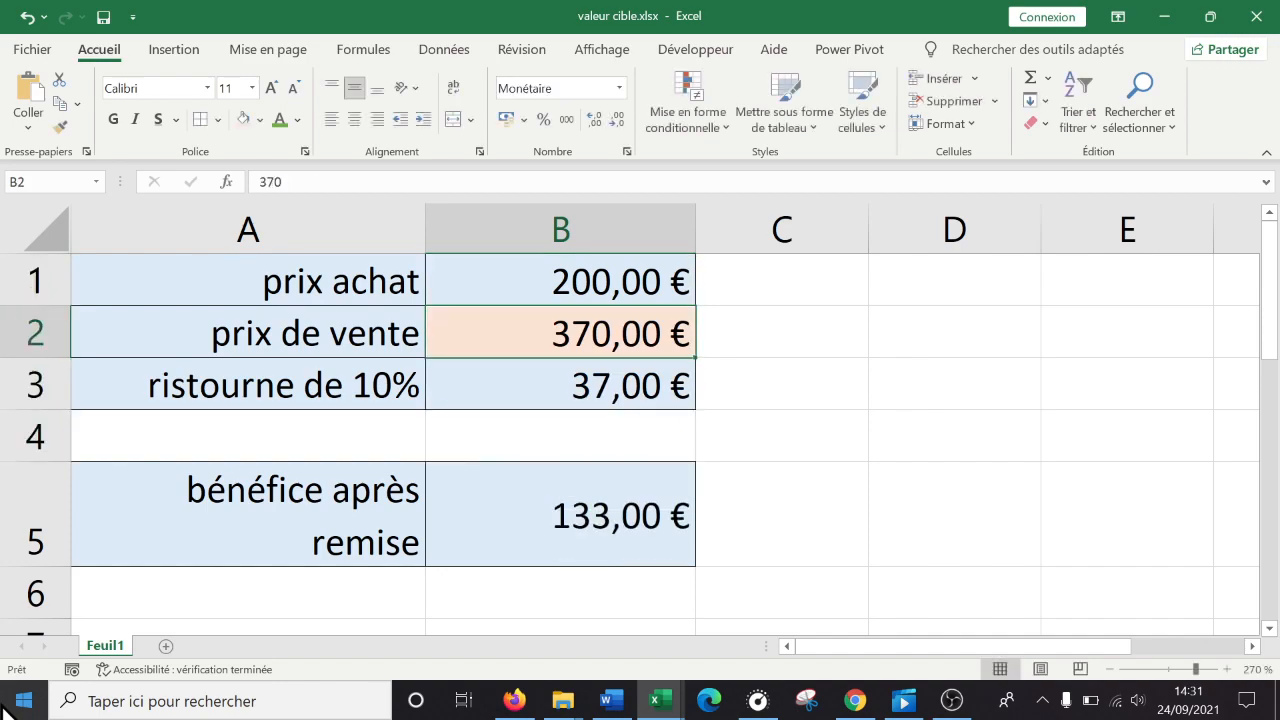
Step: Start a Goal Seek (Valeur cible) with the profit after discount in cell B5 as the cell to set
{"action": "left_click", "coordinate": [443, 60]}
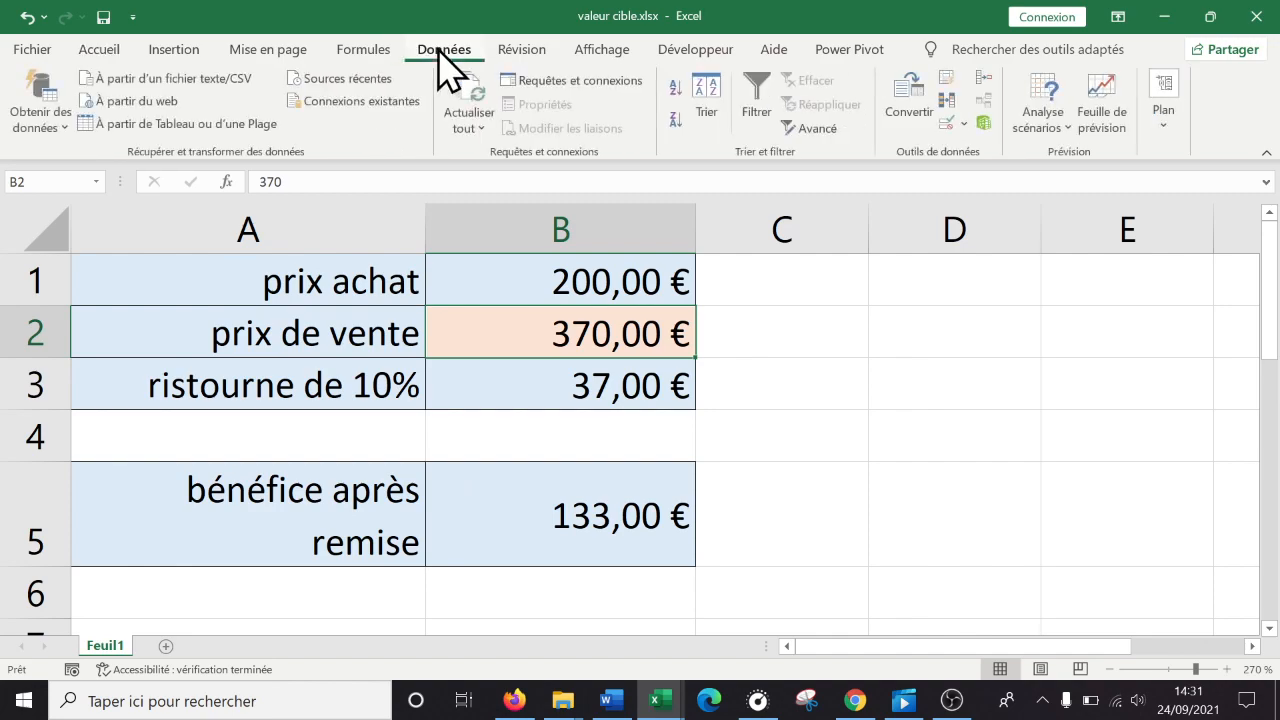
{"action": "left_click", "coordinate": [1050, 136]}
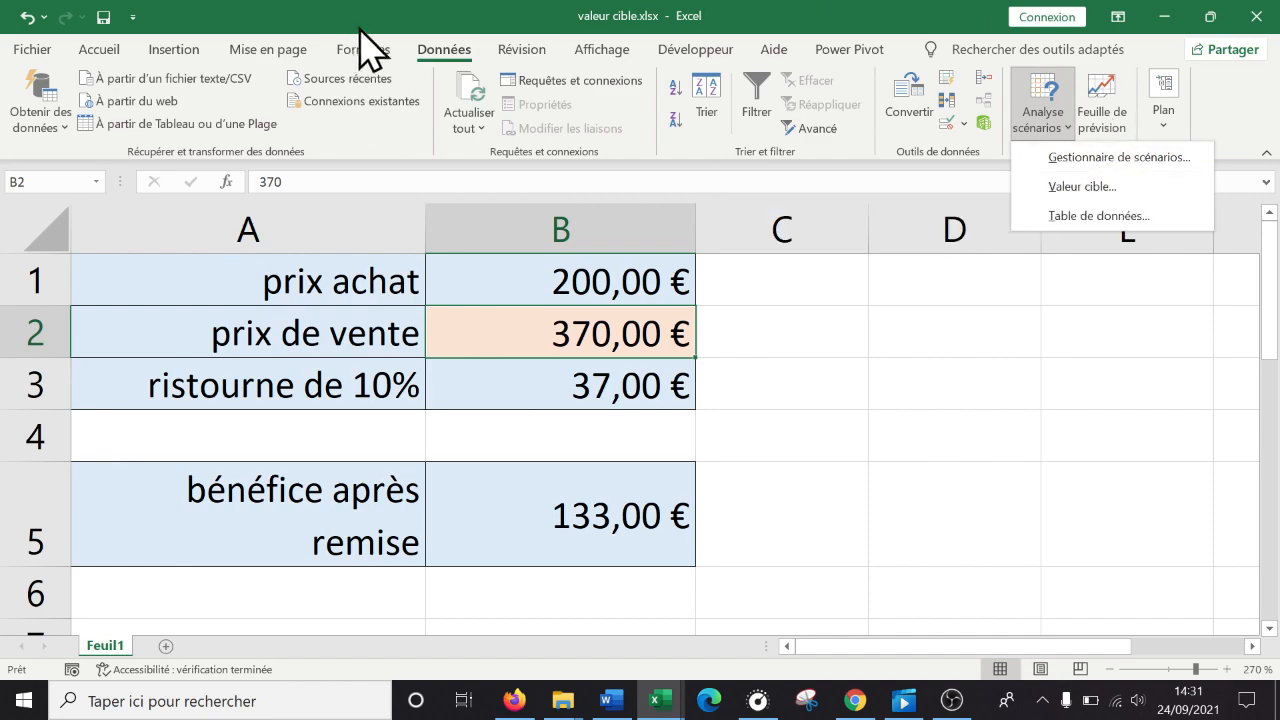
{"action": "left_click", "coordinate": [1081, 188]}
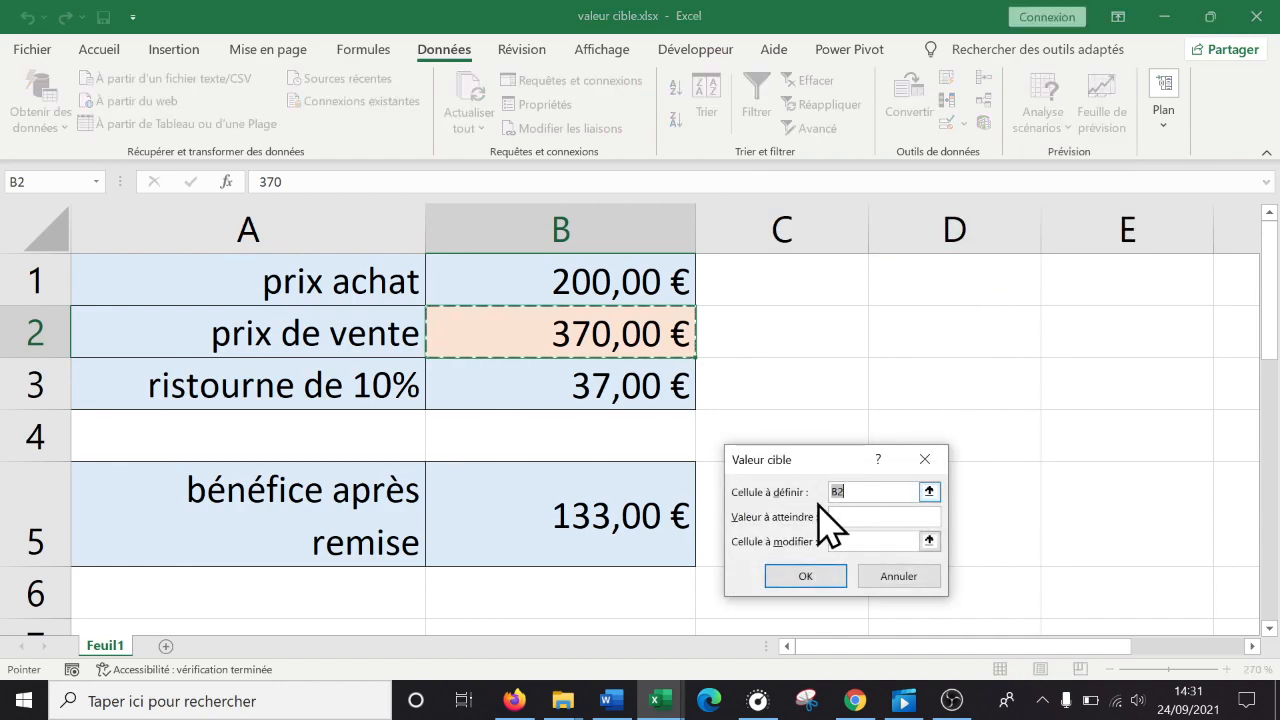
{"action": "left_click_drag", "start_coordinate": [819, 463], "coordinate": [888, 310]}
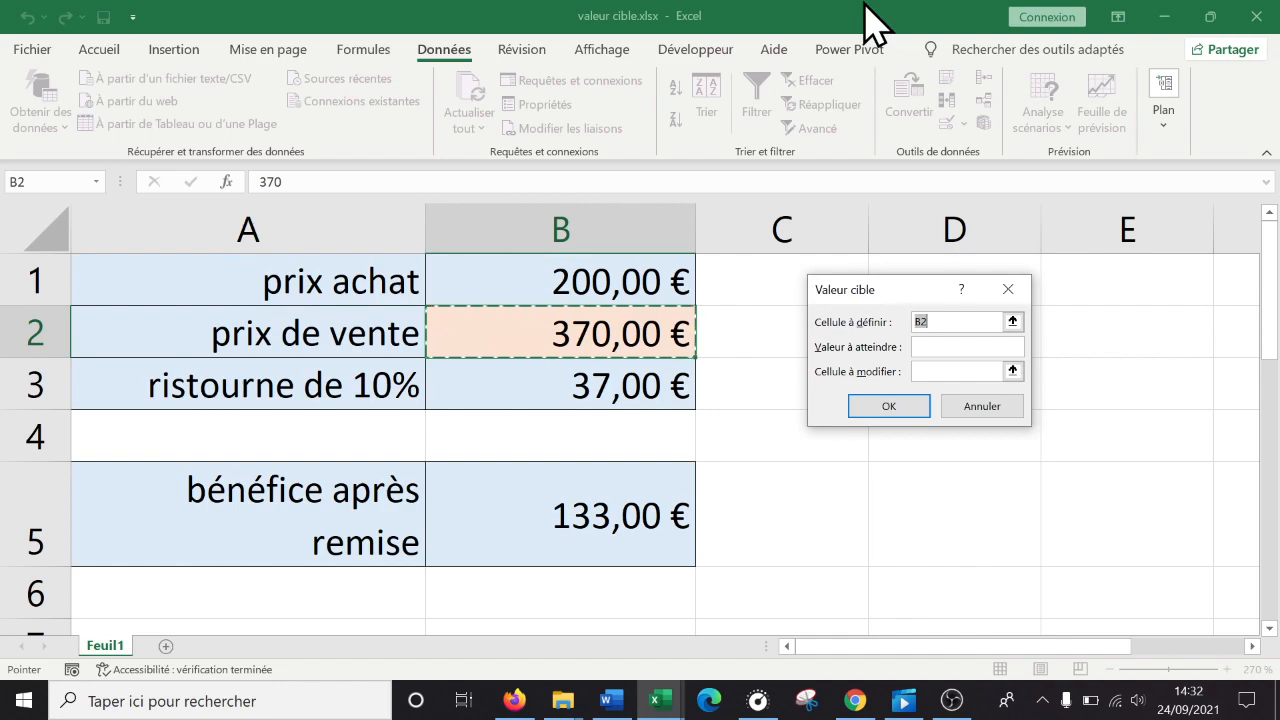
{"action": "left_click", "coordinate": [1014, 321]}
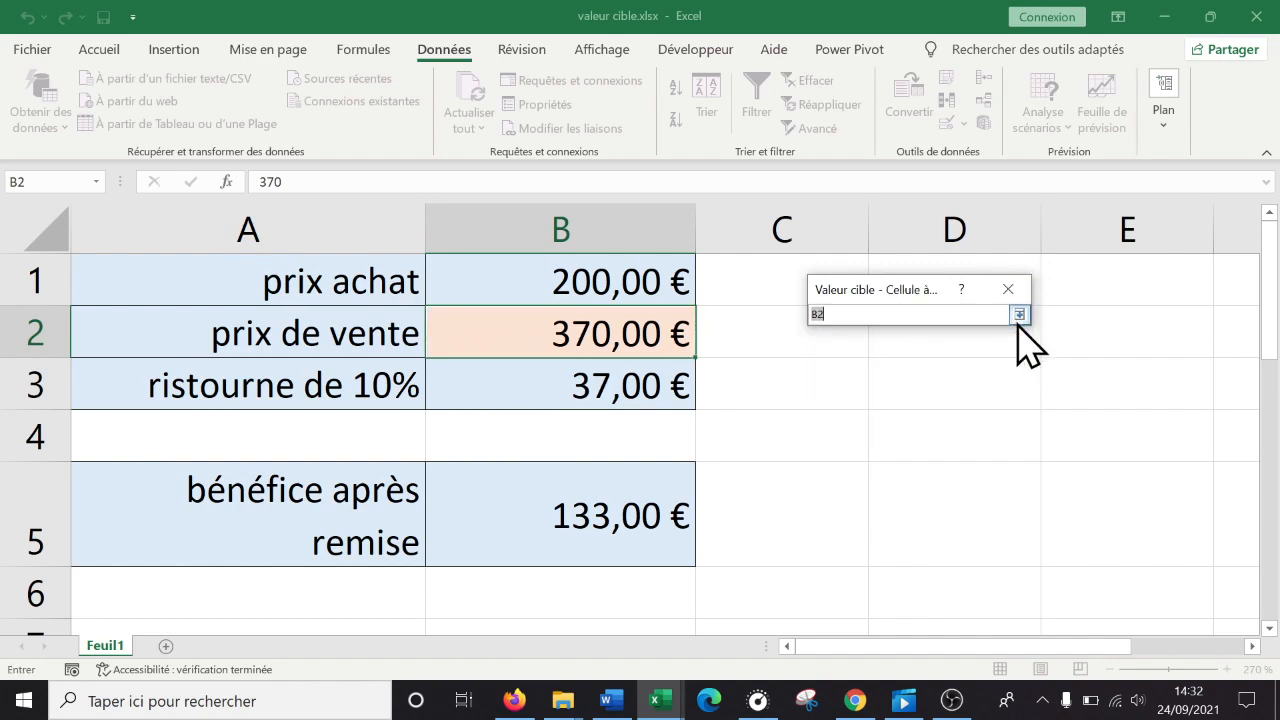
{"action": "left_click", "coordinate": [580, 493]}
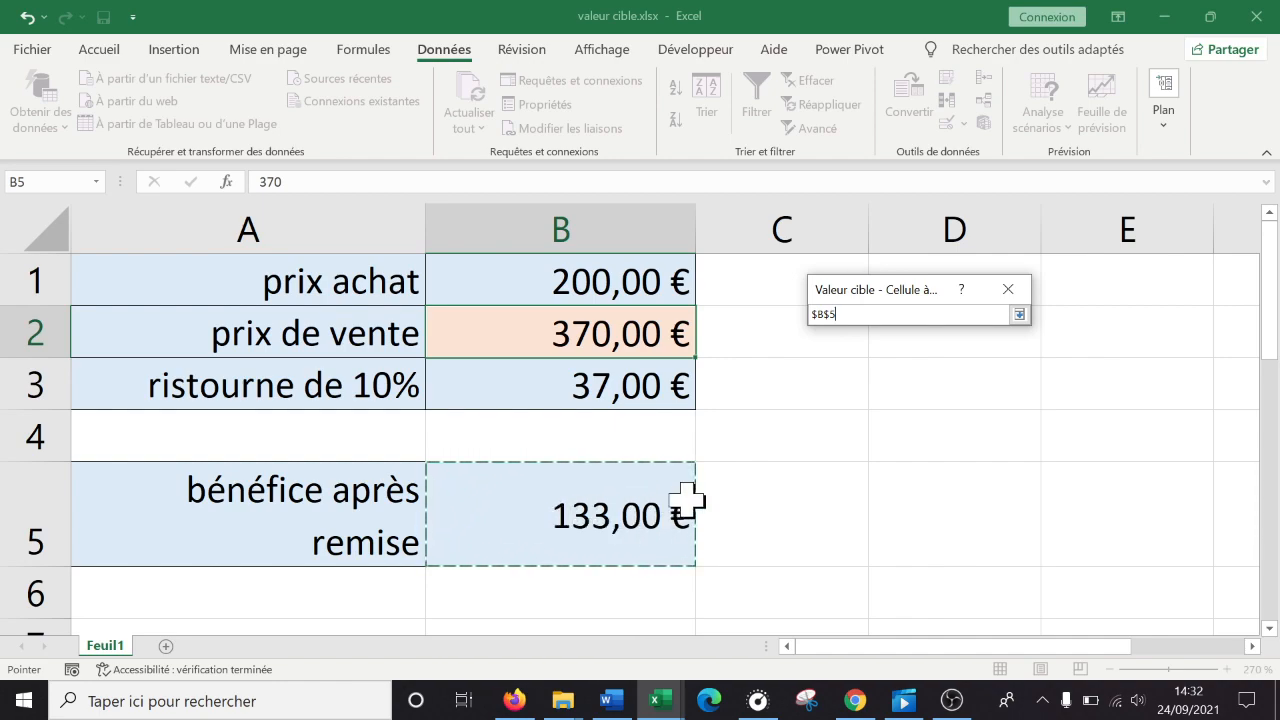
{"action": "key", "text": "Return"}
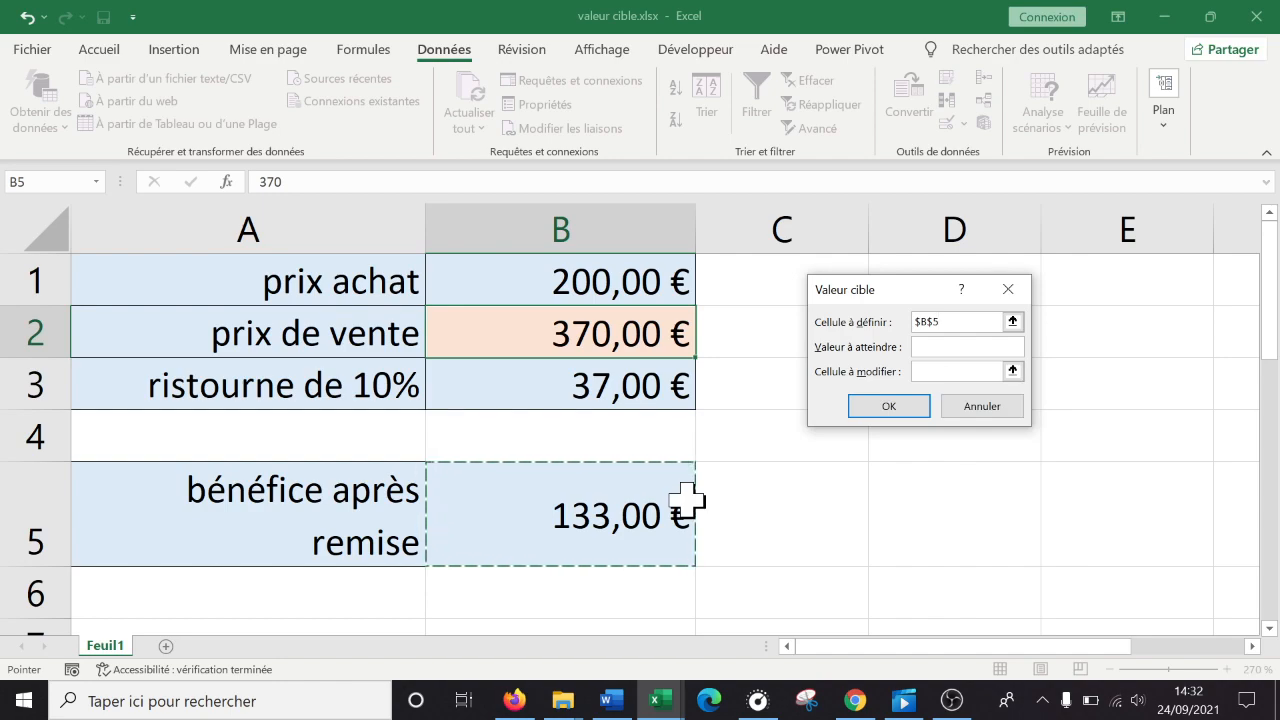
Step: Set the target value to 90 with selling price B2 as the changing cell, then run the Goal Seek and accept the solution
{"action": "left_click", "coordinate": [943, 347]}
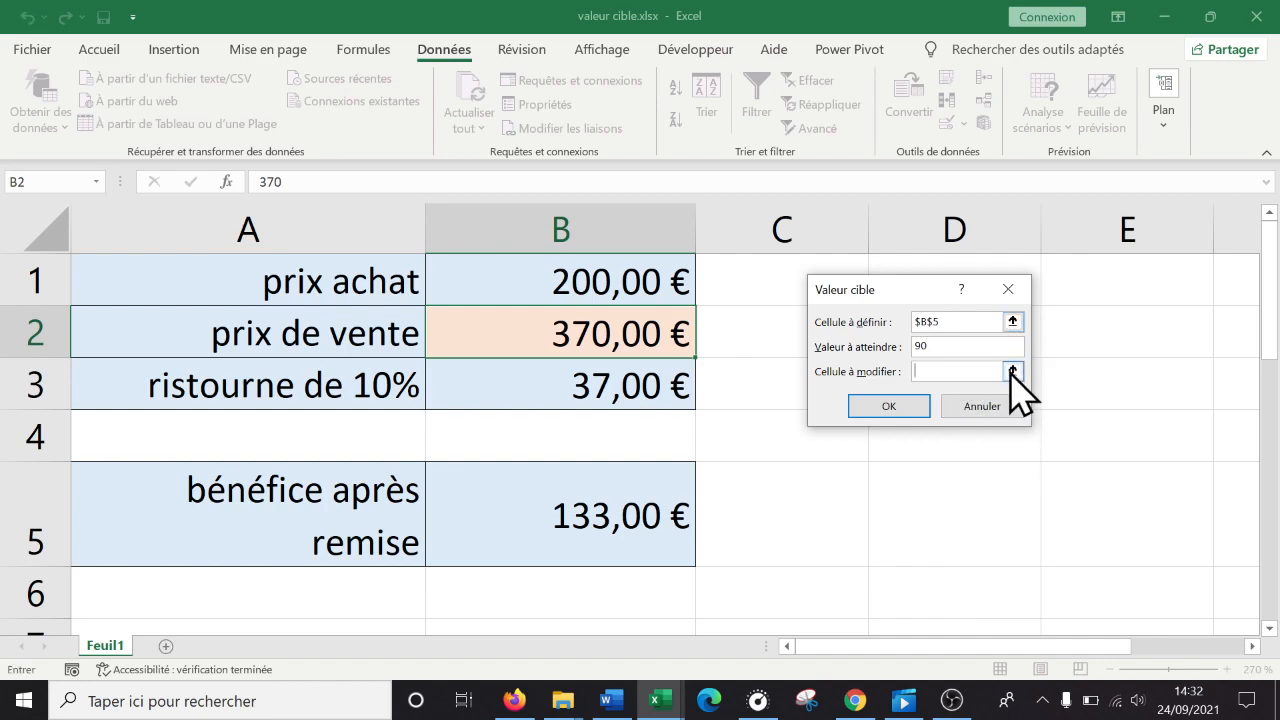
{"action": "left_click", "coordinate": [598, 495]}
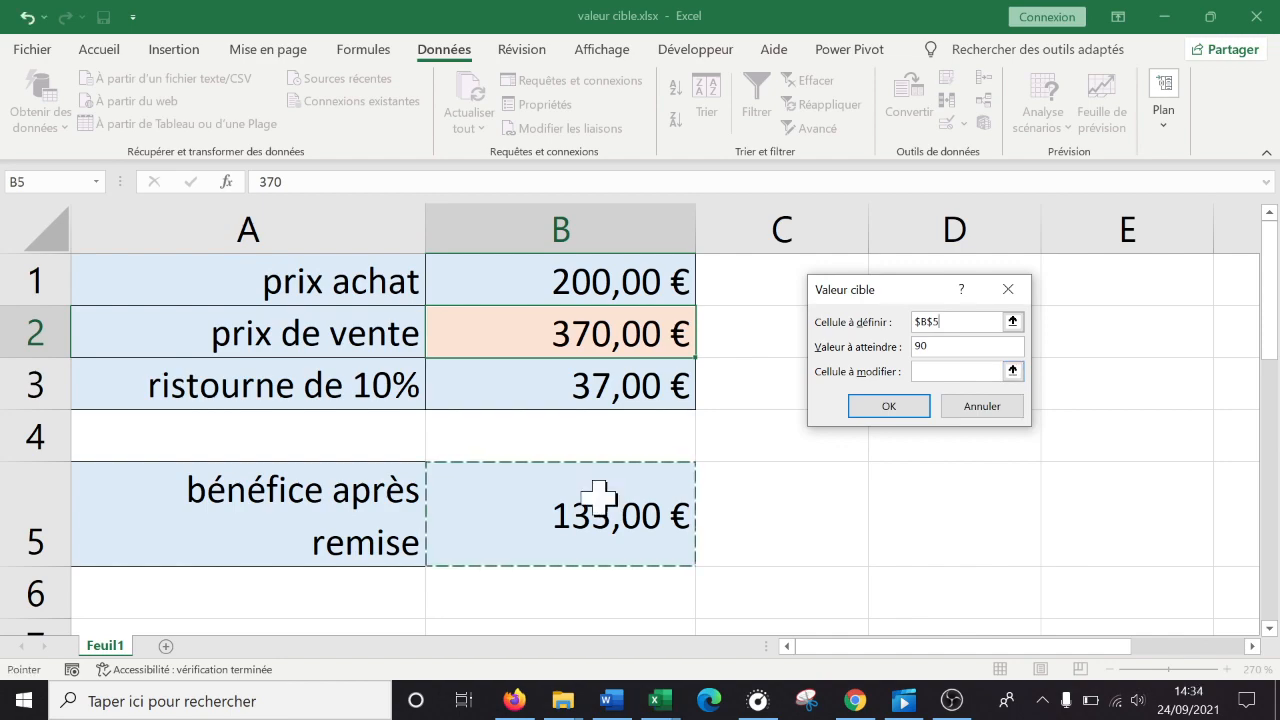
{"action": "left_click", "coordinate": [1013, 371]}
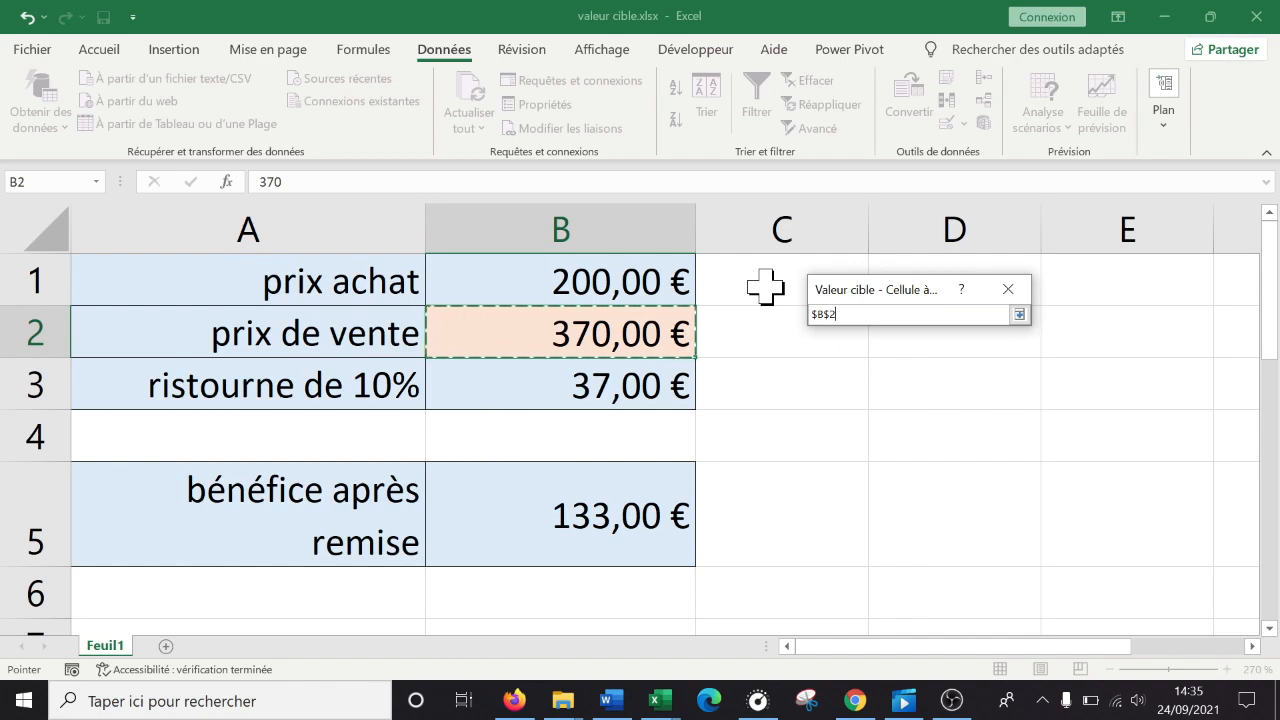
{"action": "key", "text": "Return"}
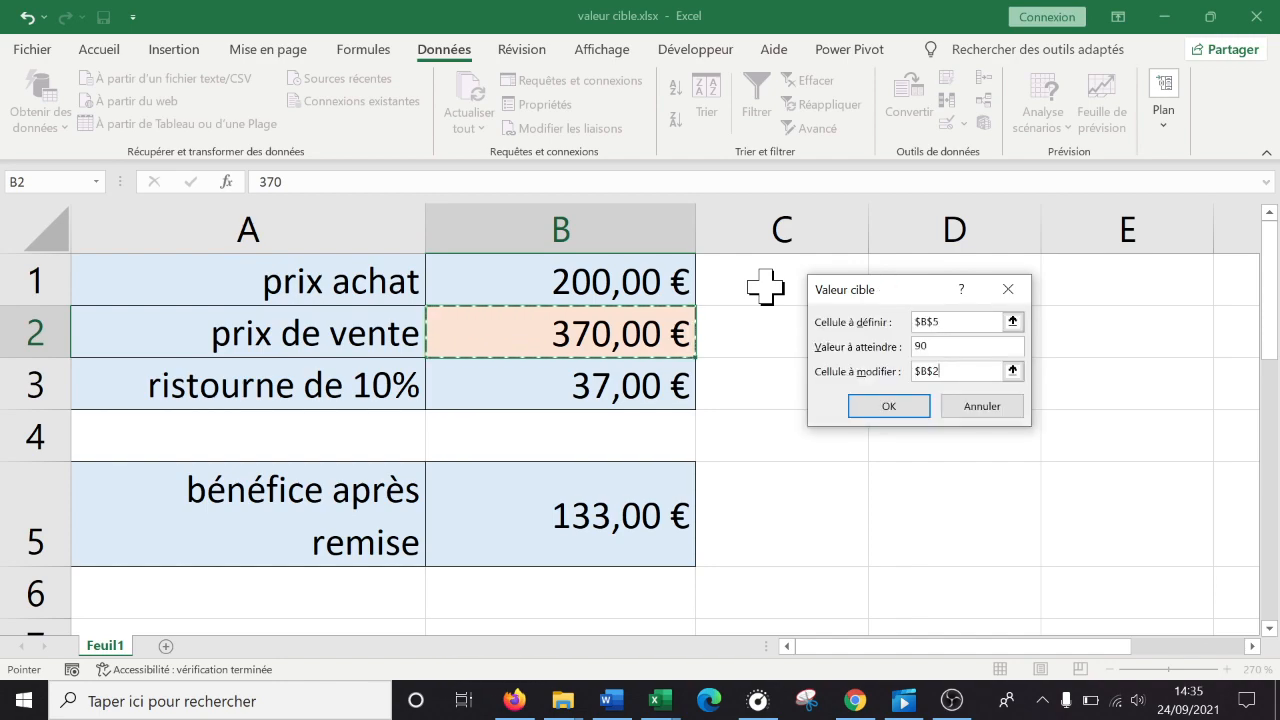
{"action": "left_click", "coordinate": [889, 407]}
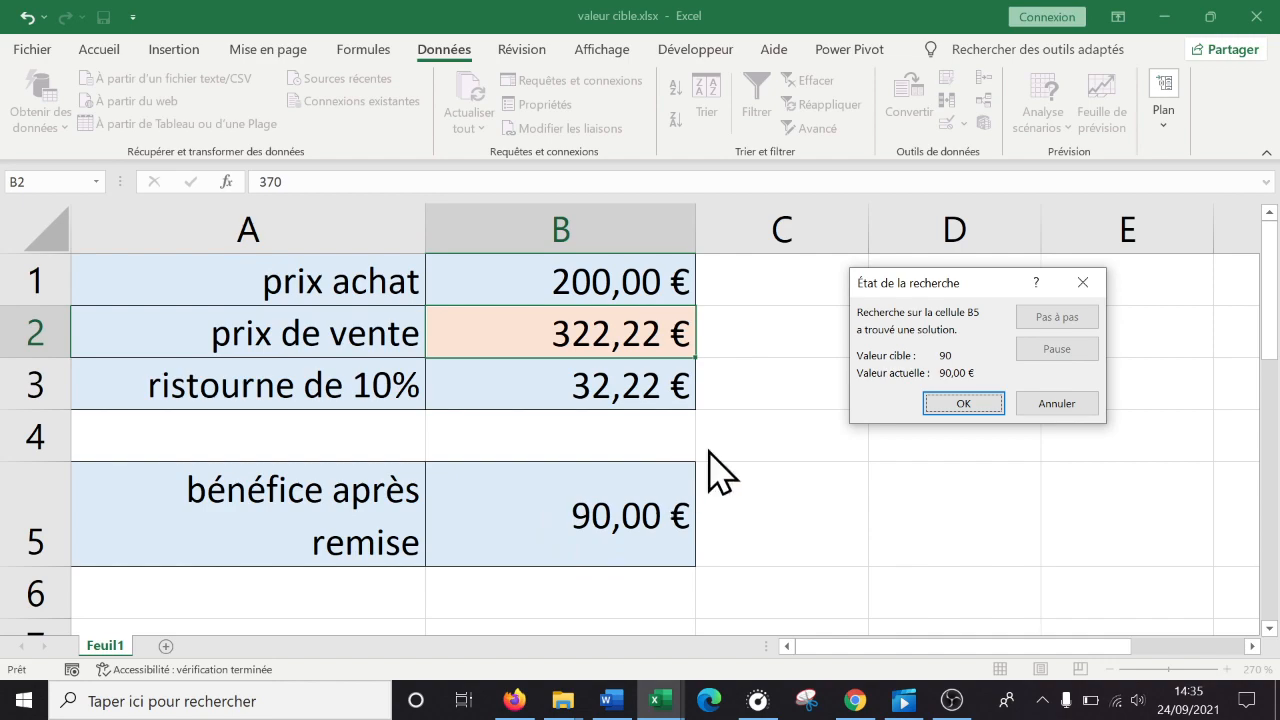
{"action": "left_click", "coordinate": [963, 404]}
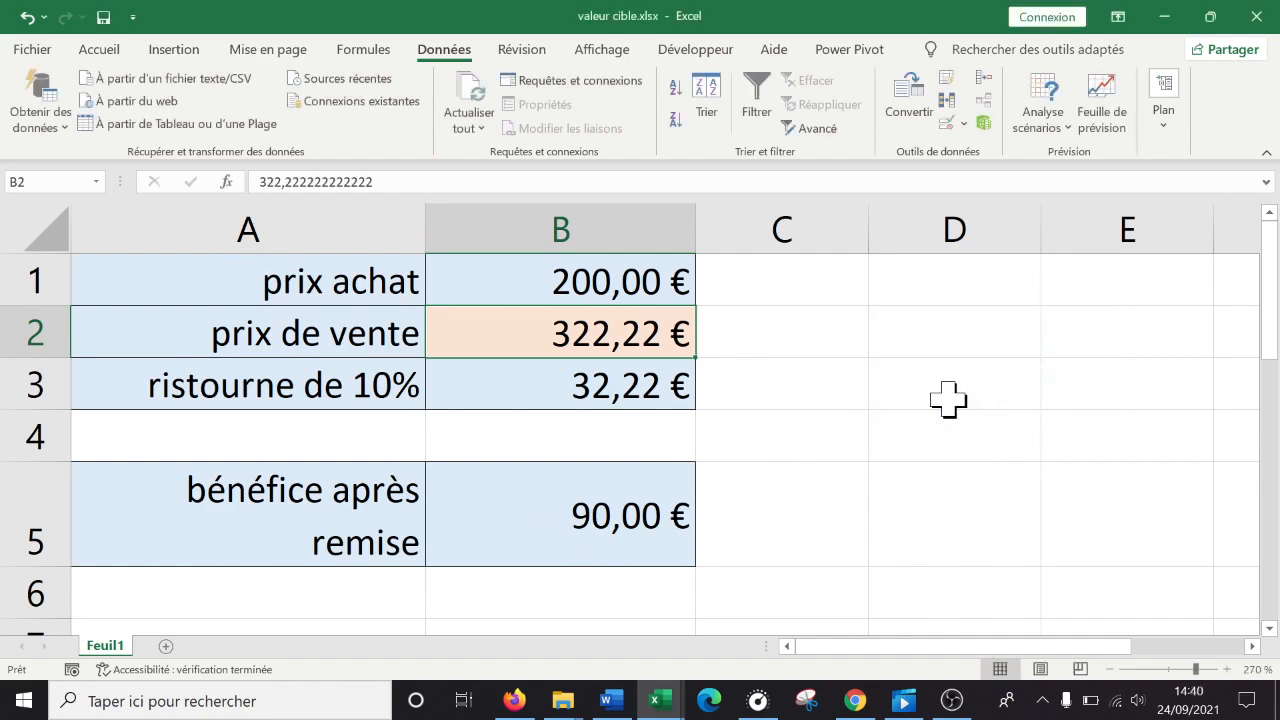
{"action": "left_click", "coordinate": [845, 425]}
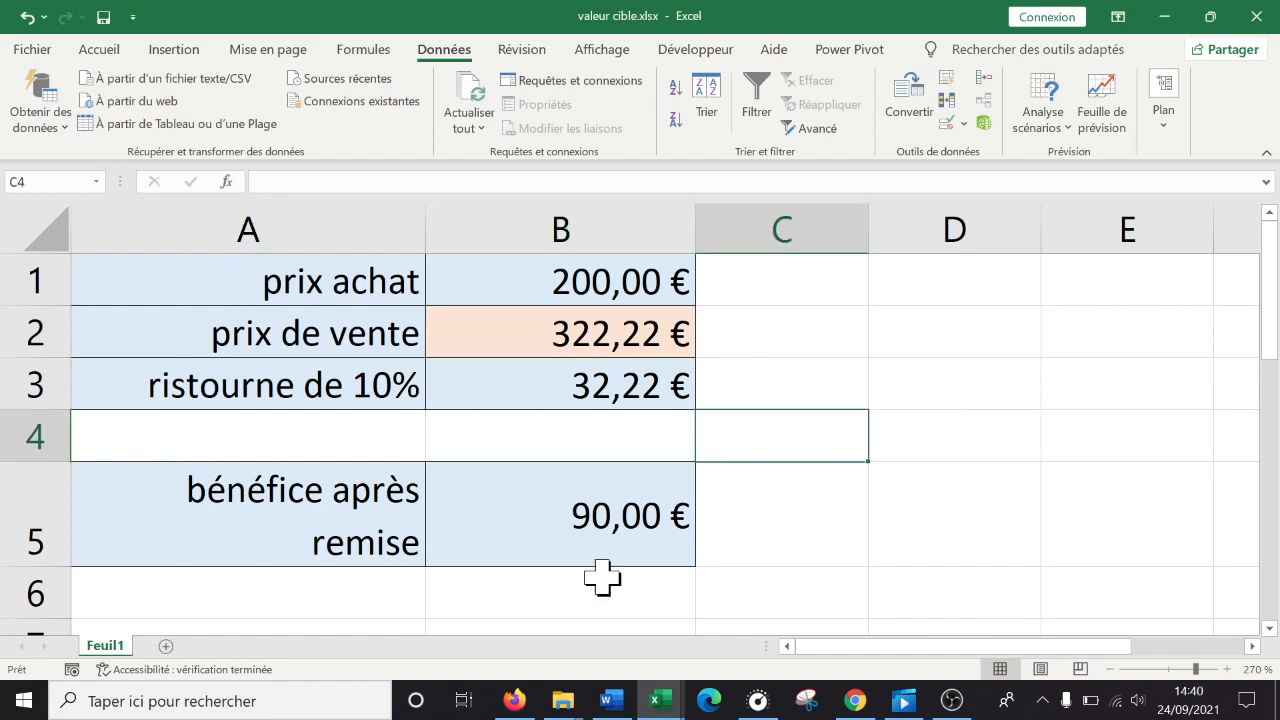
{"action": "left_click", "coordinate": [549, 523]}
{"action": "left_click", "coordinate": [840, 513]}
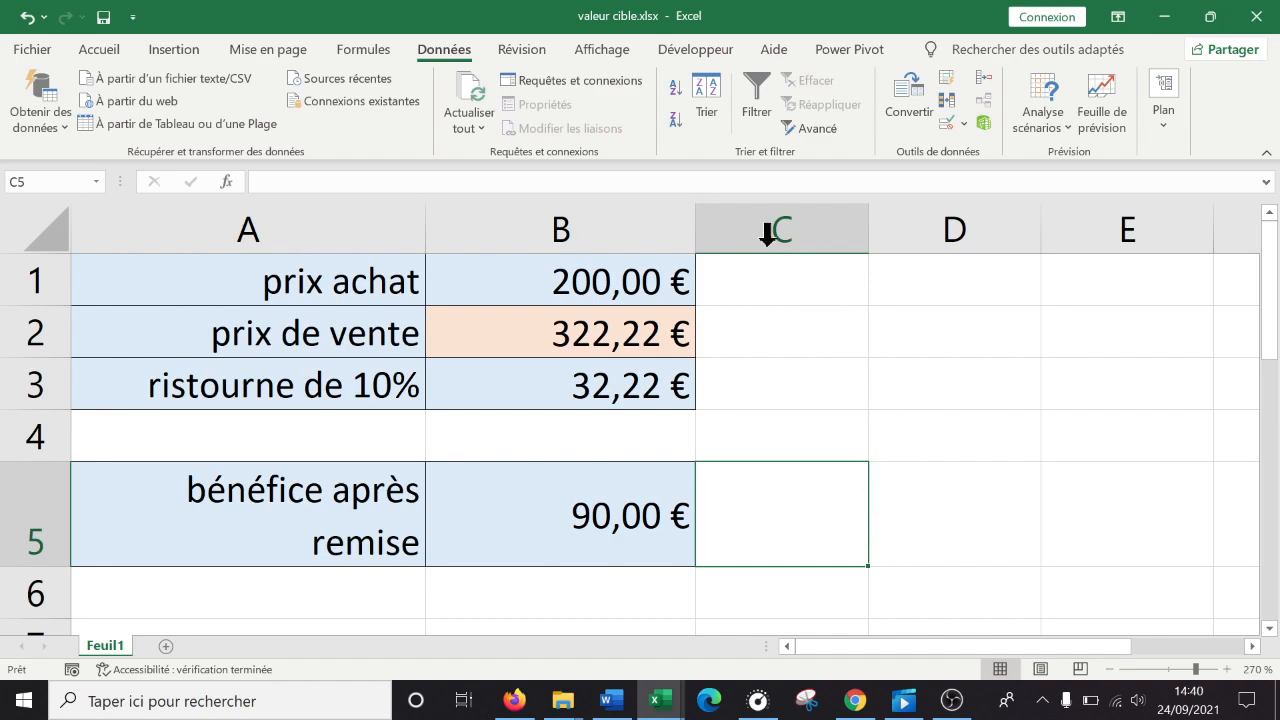
Step: Start another Goal Seek on profit cell B5 with a target value of 49,99
{"action": "left_click", "coordinate": [1068, 132]}
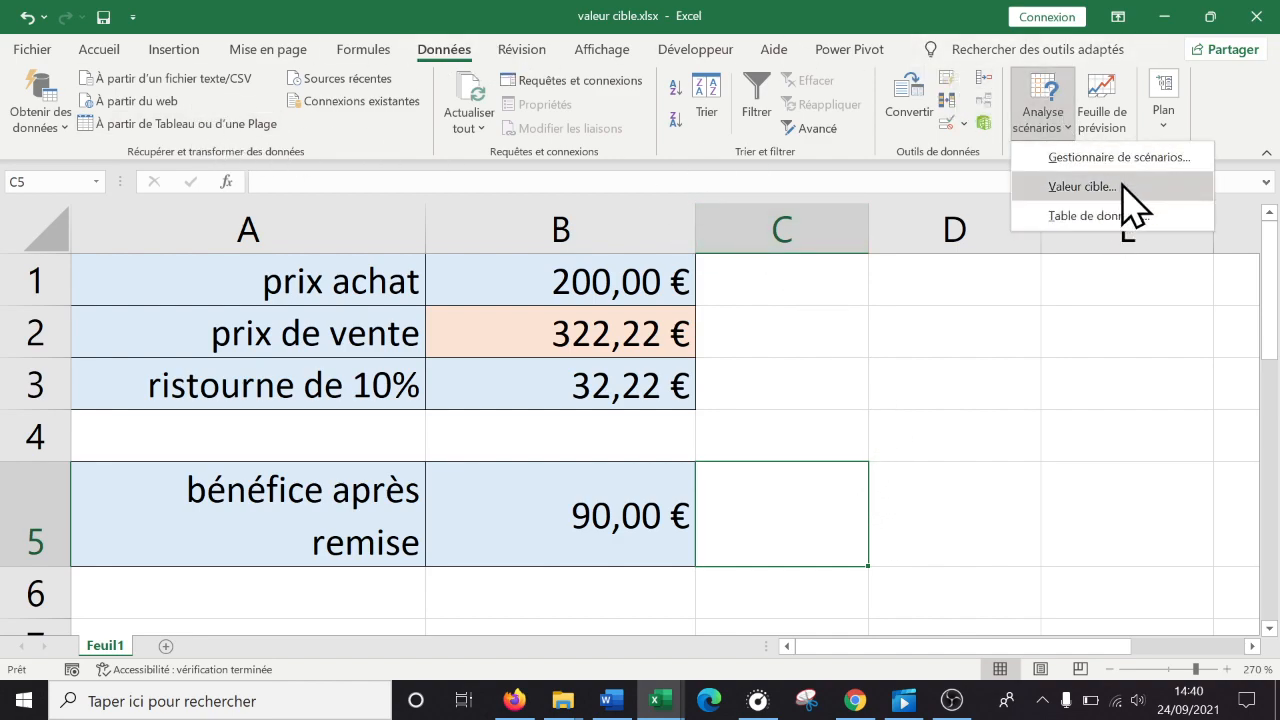
{"action": "left_click", "coordinate": [1082, 186]}
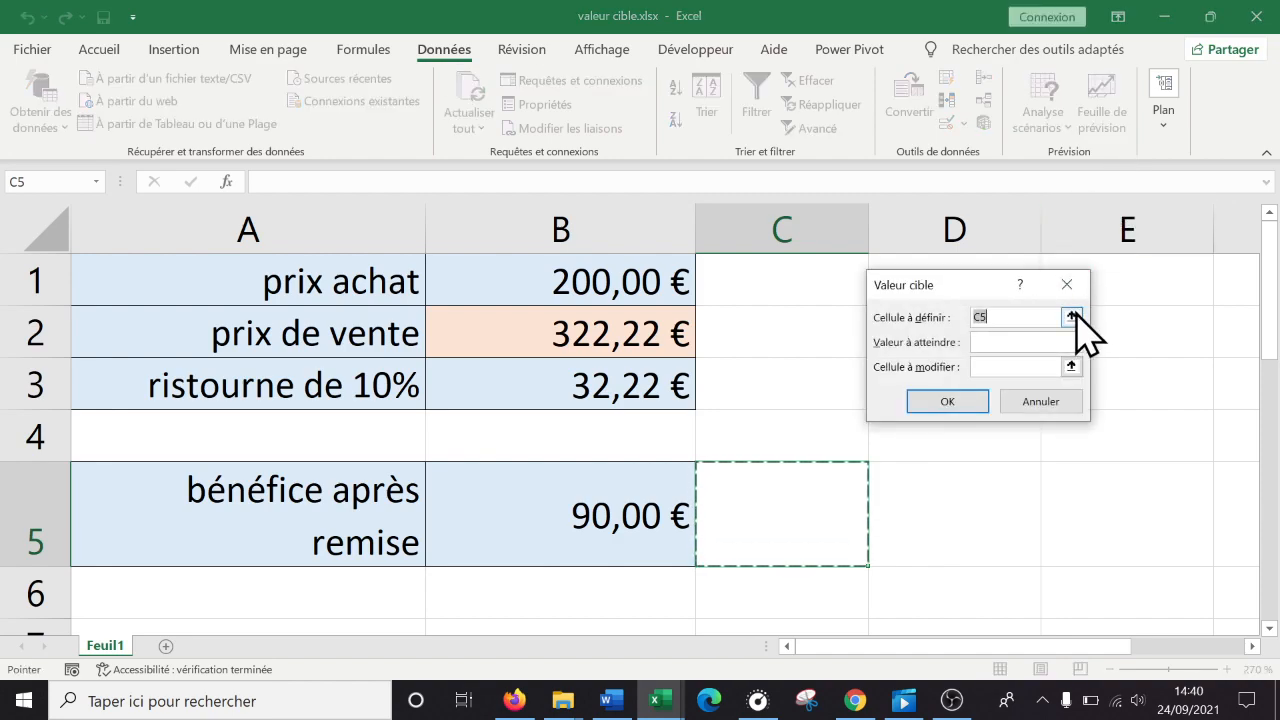
{"action": "left_click", "coordinate": [594, 494]}
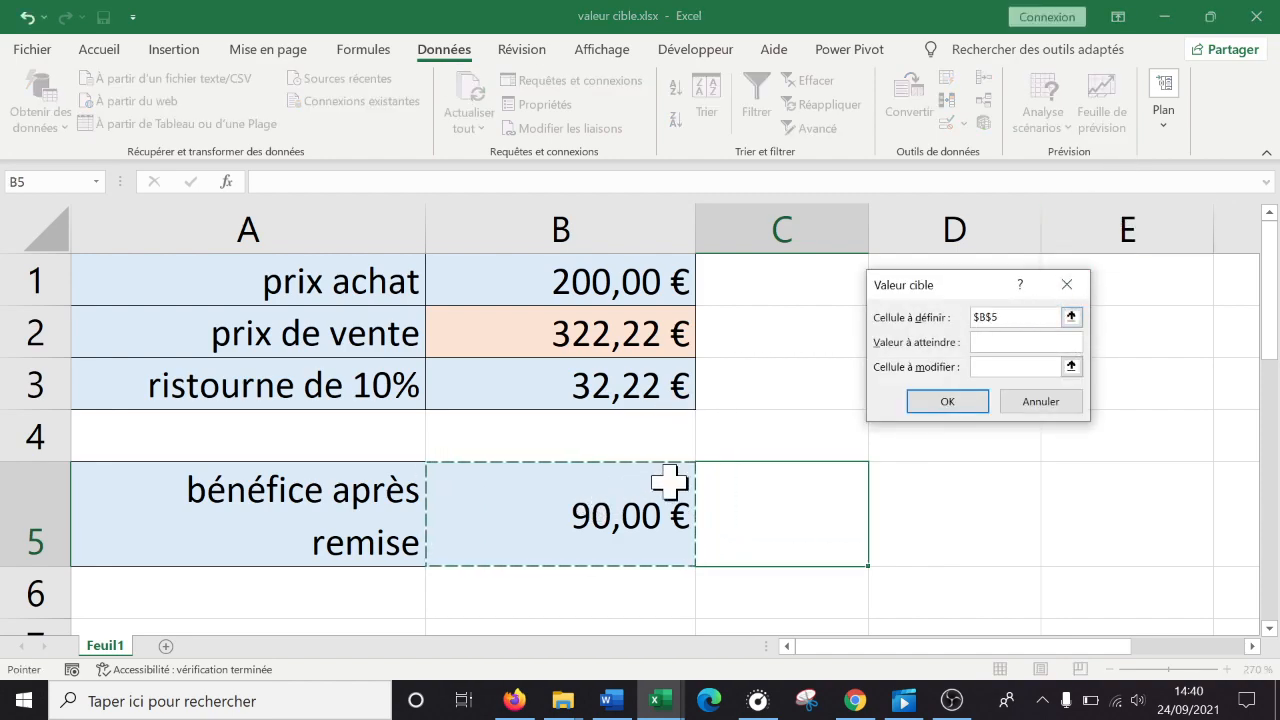
{"action": "left_click", "coordinate": [1026, 341]}
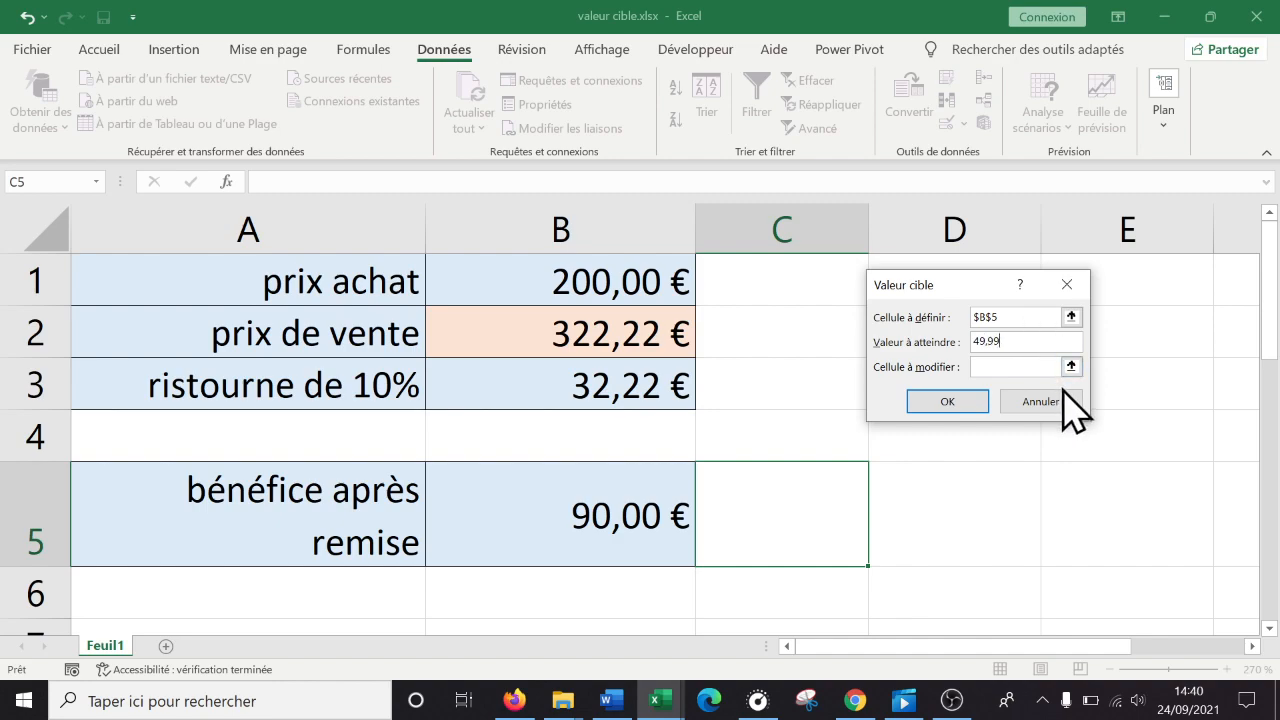
Step: Set selling price B2 as the cell to modify, then run the Goal Seek and accept the solution
{"action": "left_click", "coordinate": [1071, 366]}
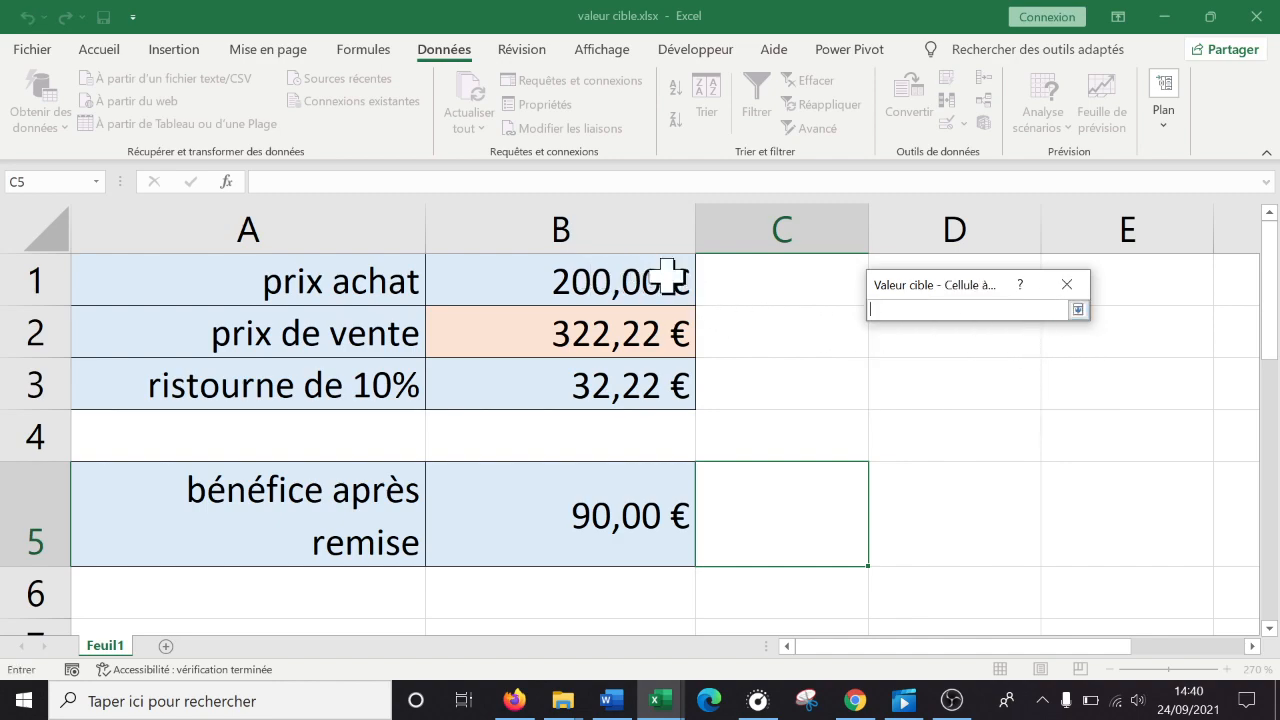
{"action": "left_click", "coordinate": [551, 331]}
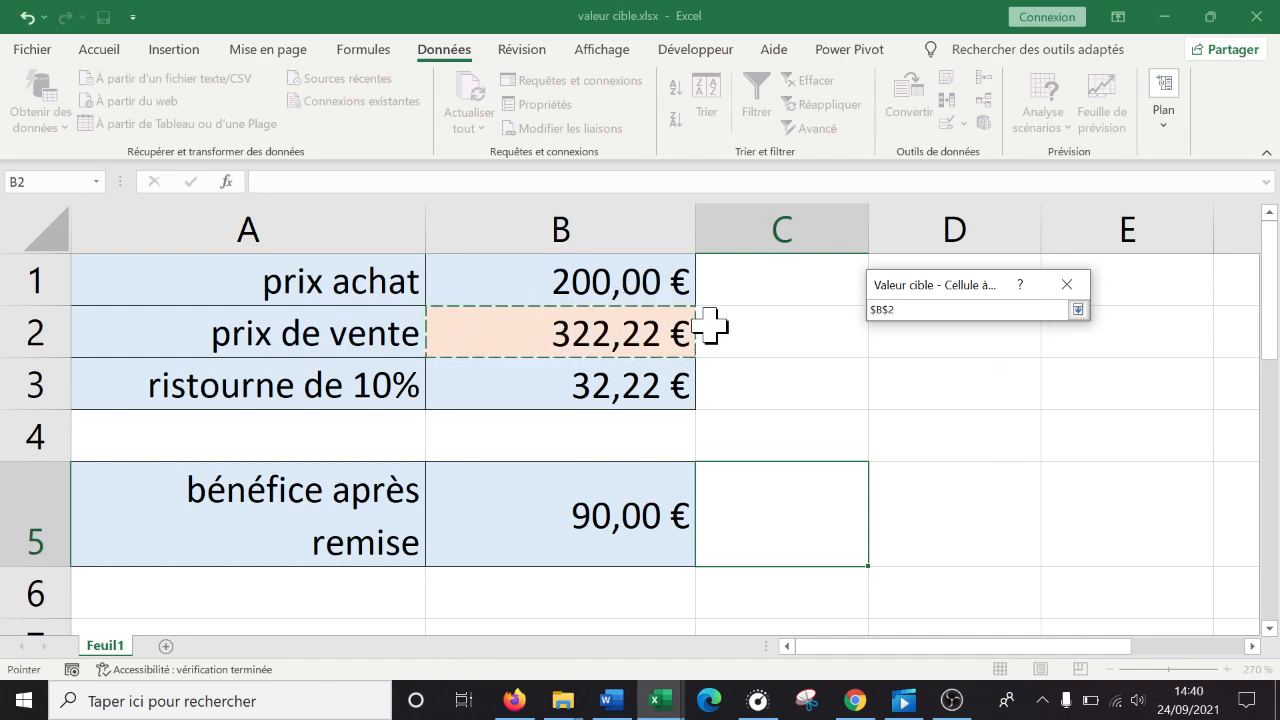
{"action": "key", "text": "Return"}
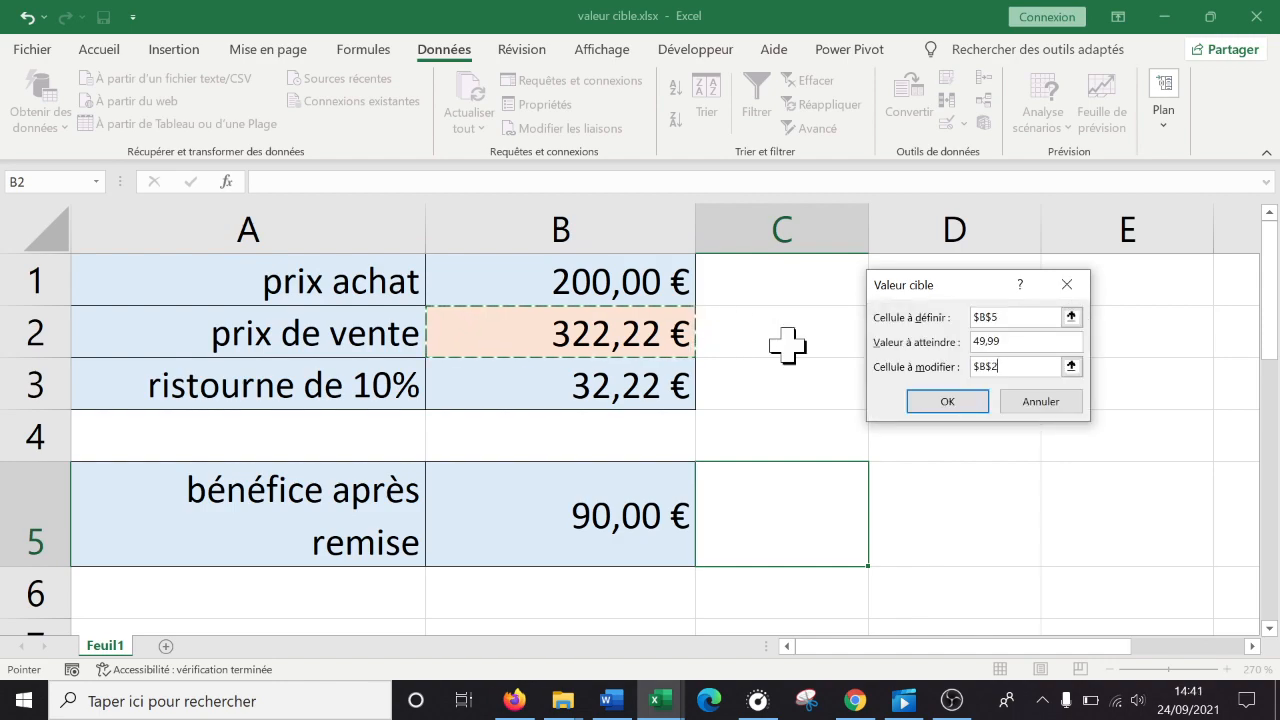
{"action": "left_click", "coordinate": [938, 403]}
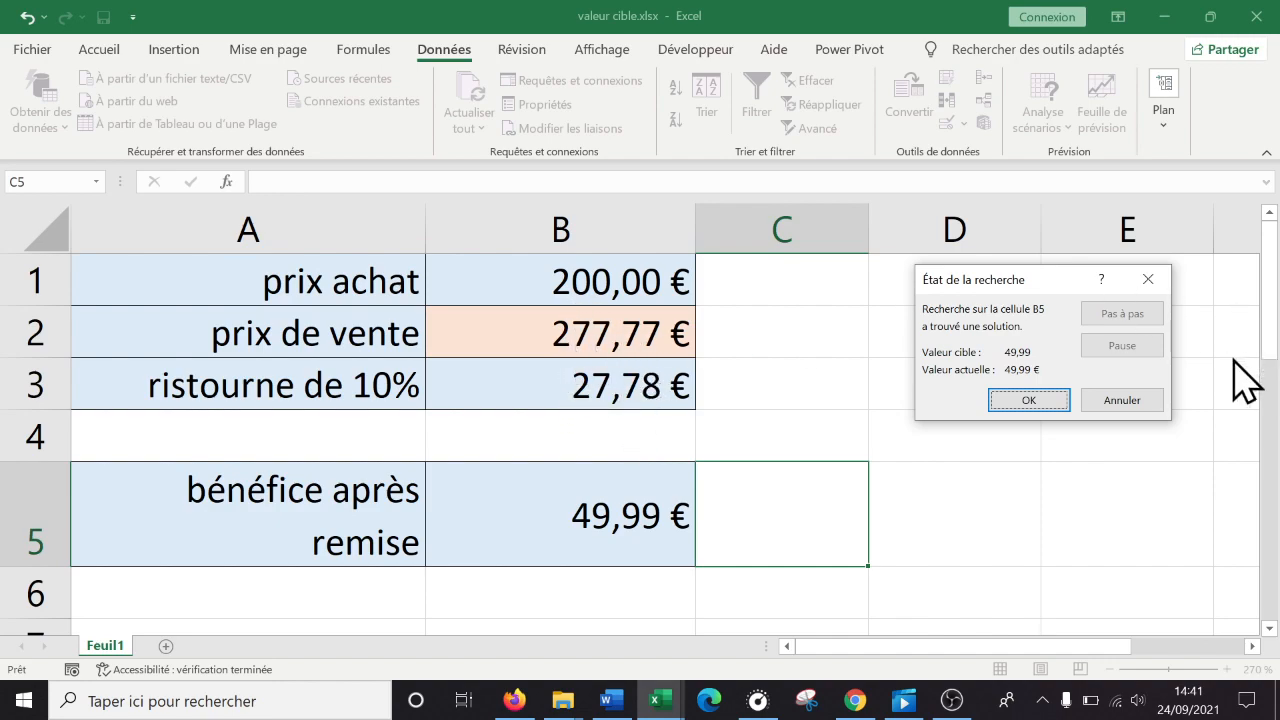
{"action": "left_click", "coordinate": [1025, 400]}
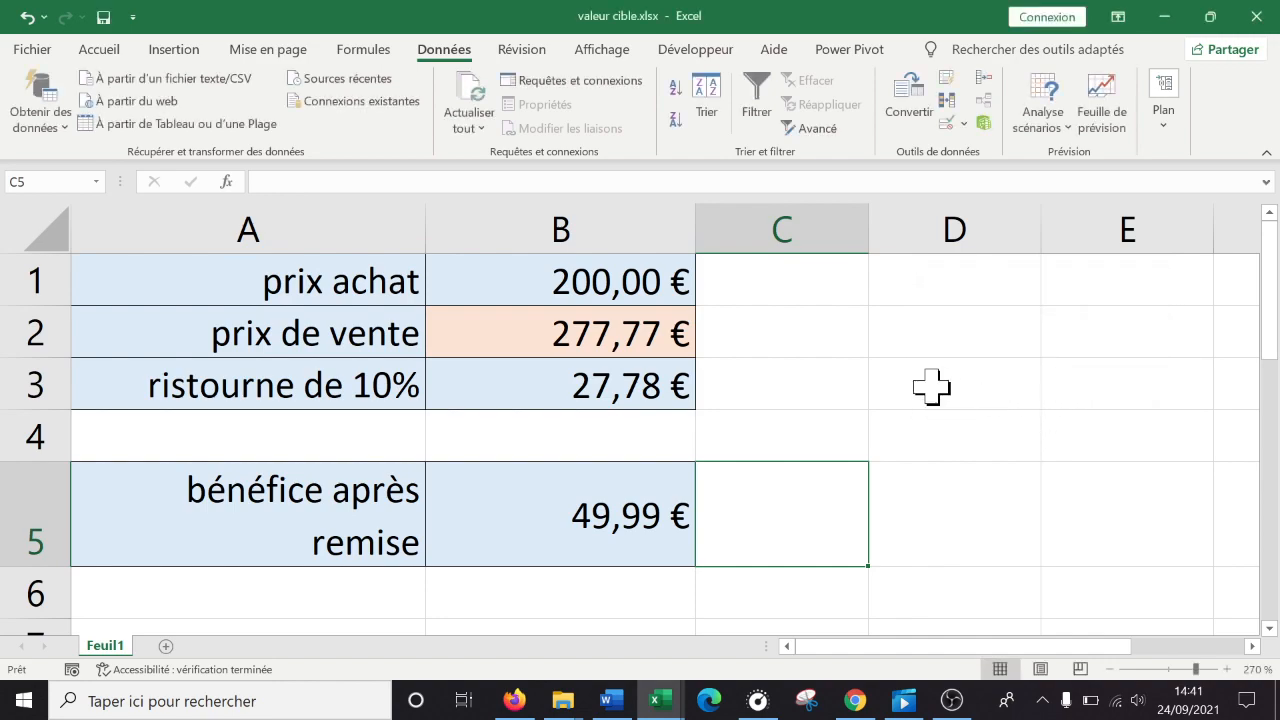
Step: On Feuil2, examine the cost amounts, the total cost formula, the margin percentage and the margin value formula in column B
{"action": "left_click", "coordinate": [931, 387]}
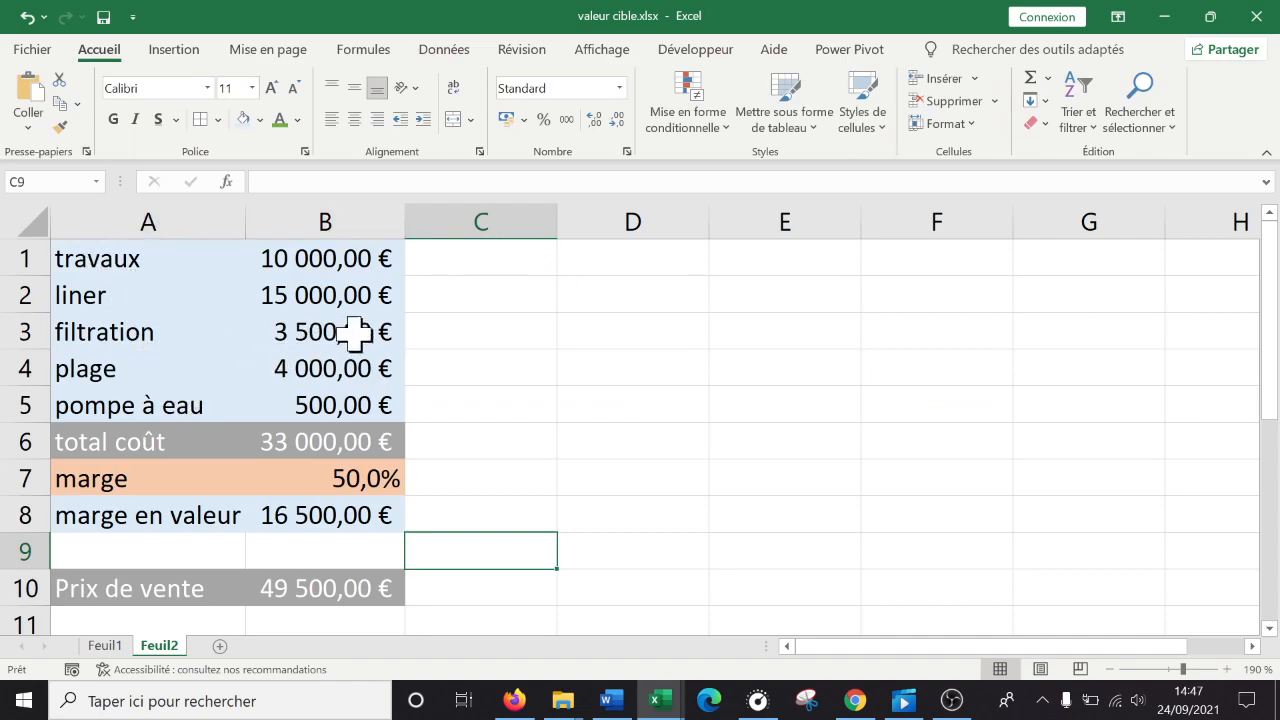
{"action": "left_click", "coordinate": [349, 255]}
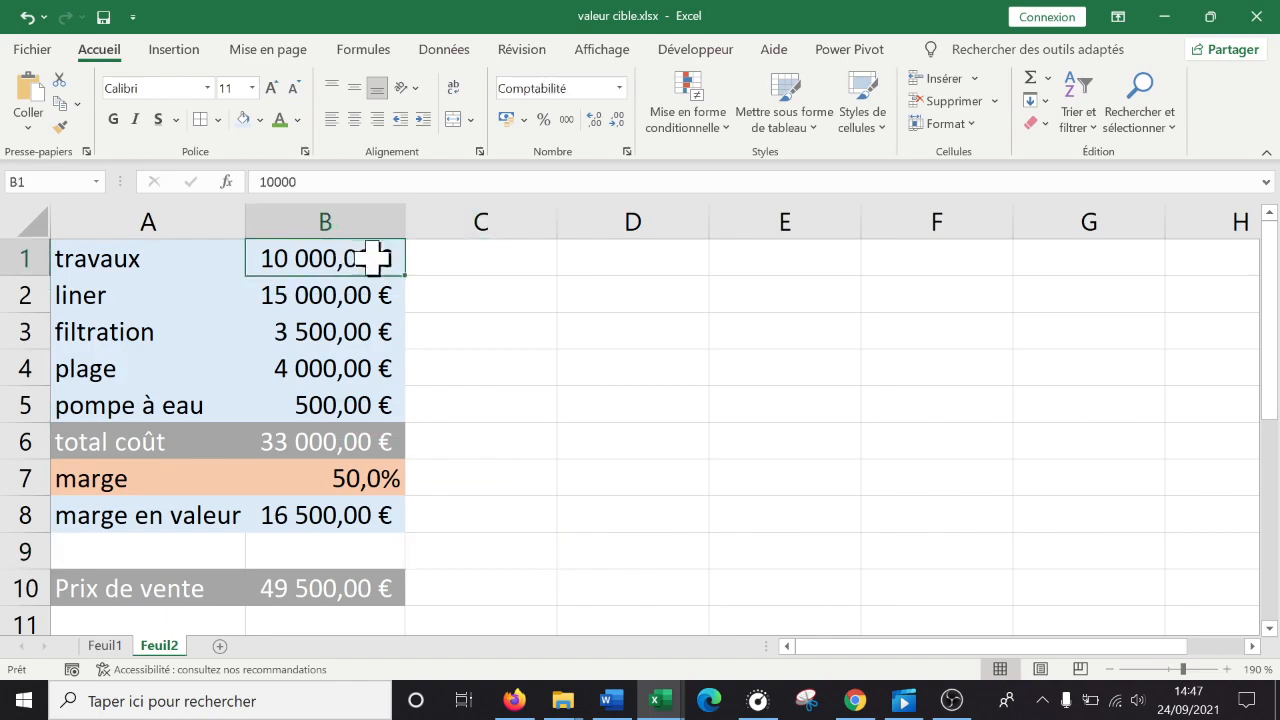
{"action": "left_click", "coordinate": [365, 300]}
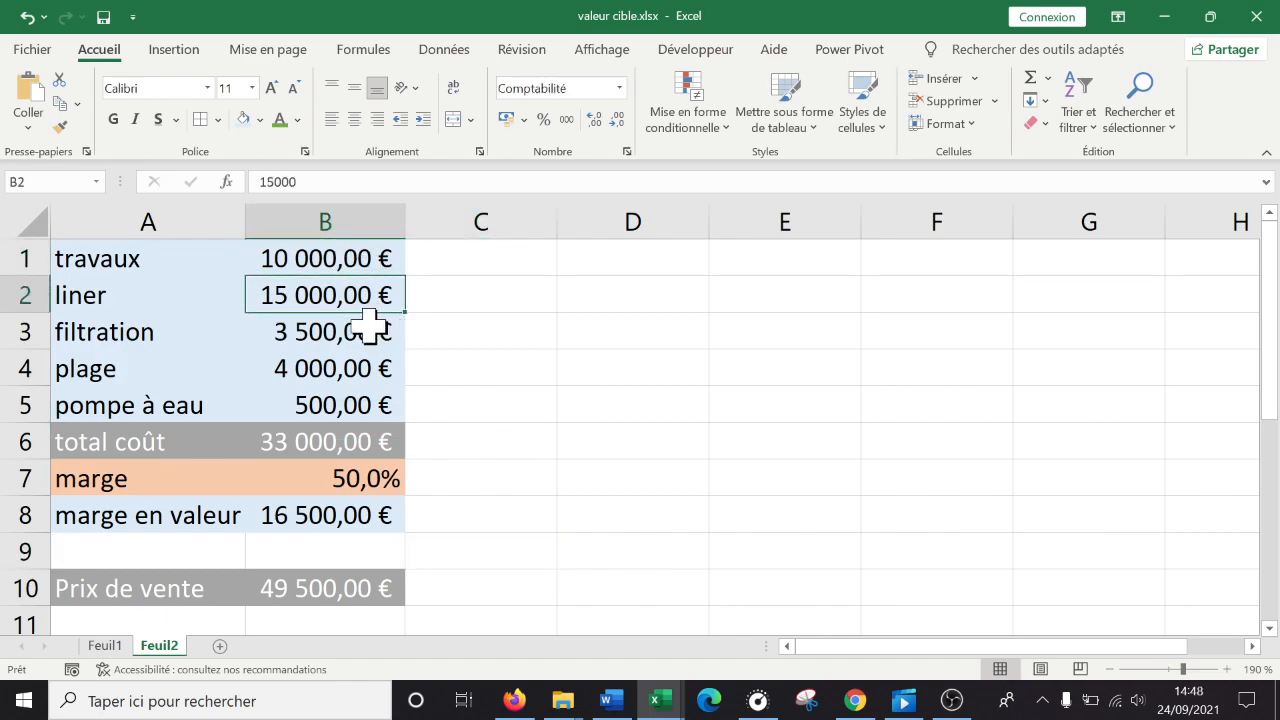
{"action": "left_click", "coordinate": [362, 327]}
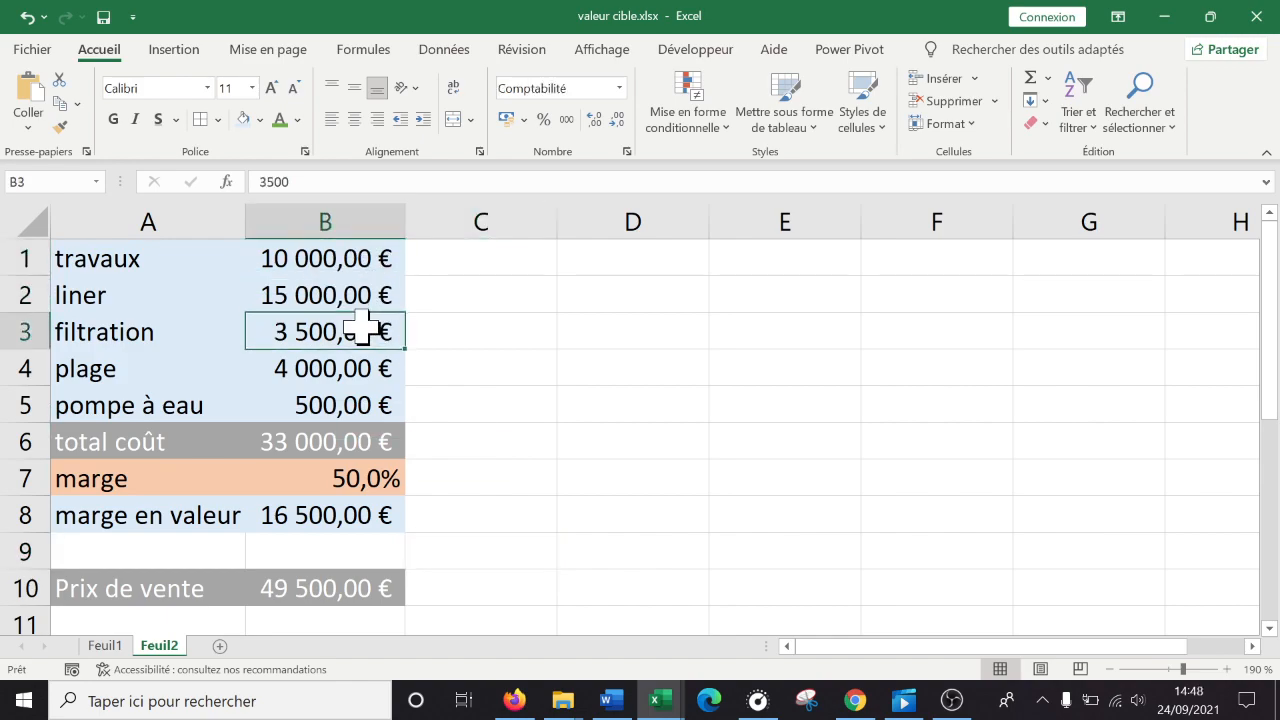
{"action": "left_click", "coordinate": [360, 402]}
{"action": "left_click", "coordinate": [353, 438]}
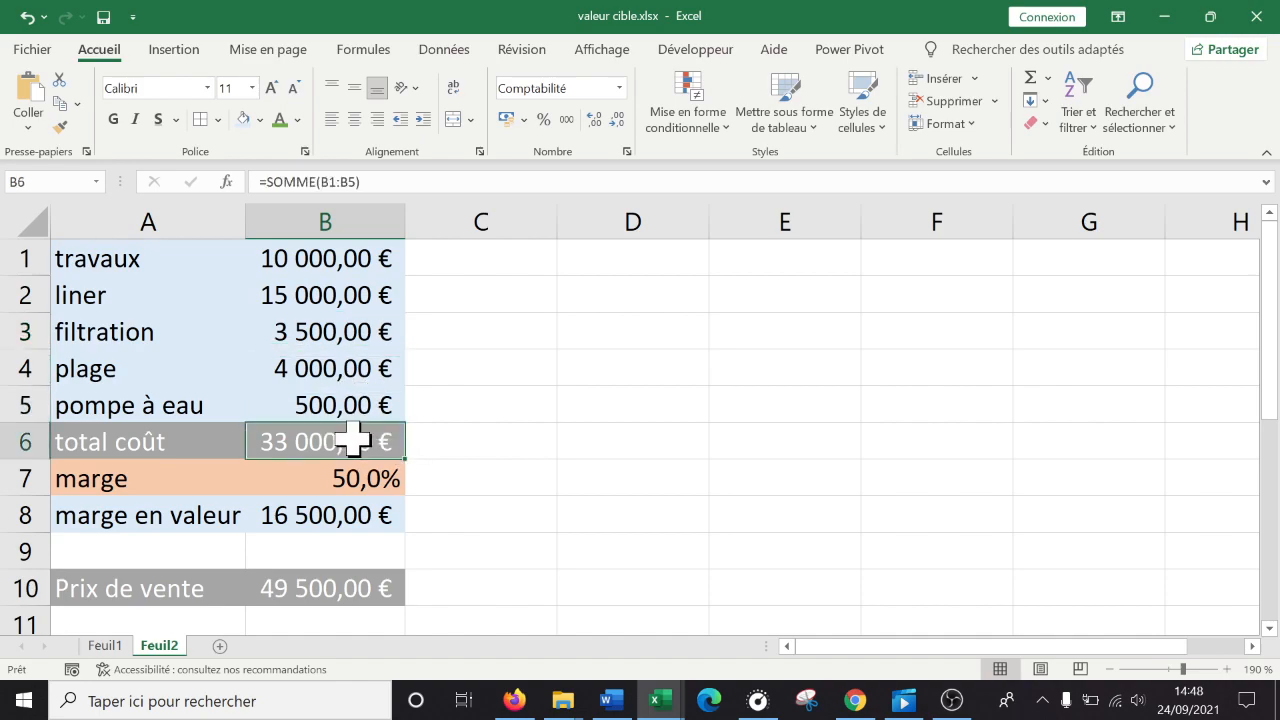
{"action": "double_click", "coordinate": [353, 442]}
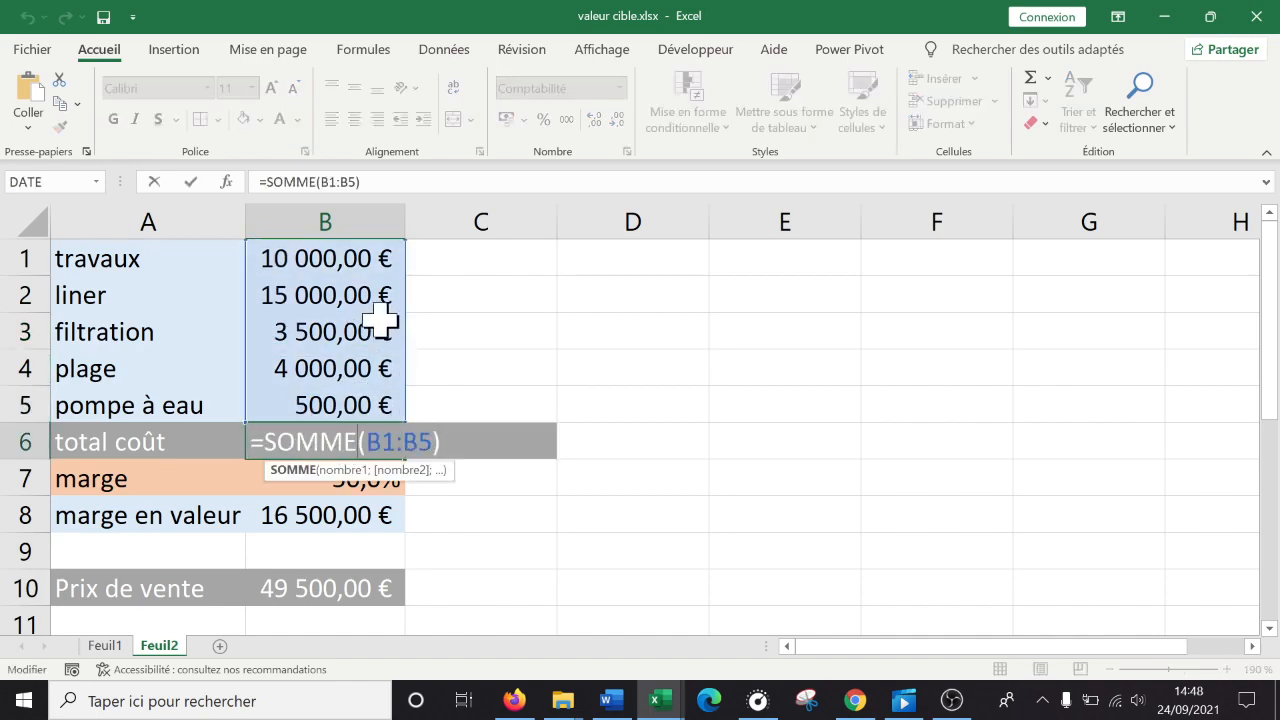
{"action": "key", "text": "Return"}
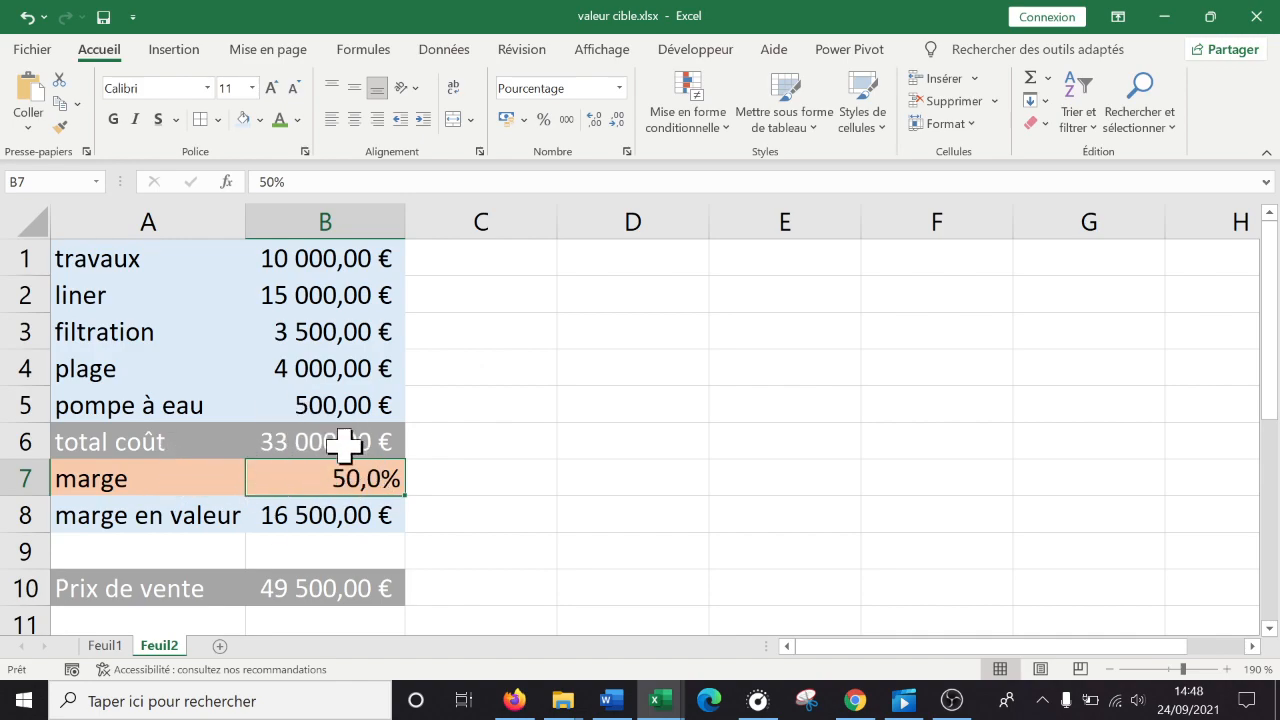
{"action": "double_click", "coordinate": [331, 483]}
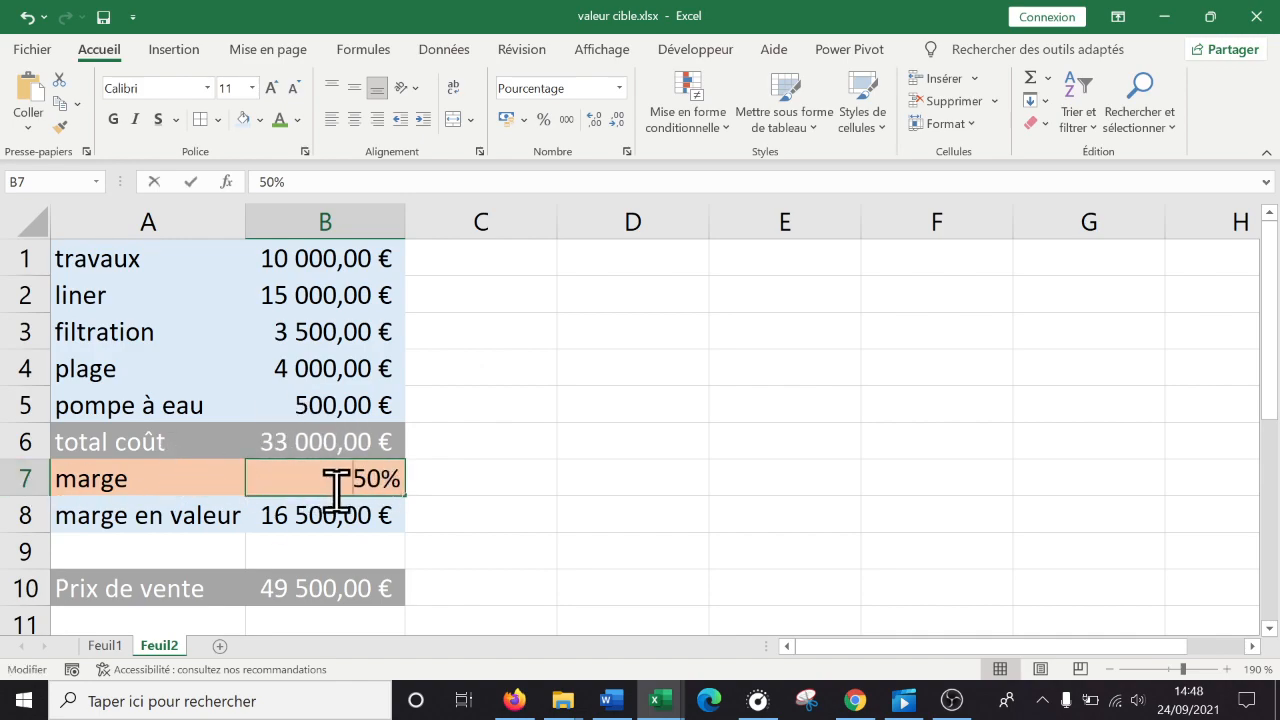
{"action": "left_click", "coordinate": [498, 439]}
{"action": "left_click", "coordinate": [337, 514]}
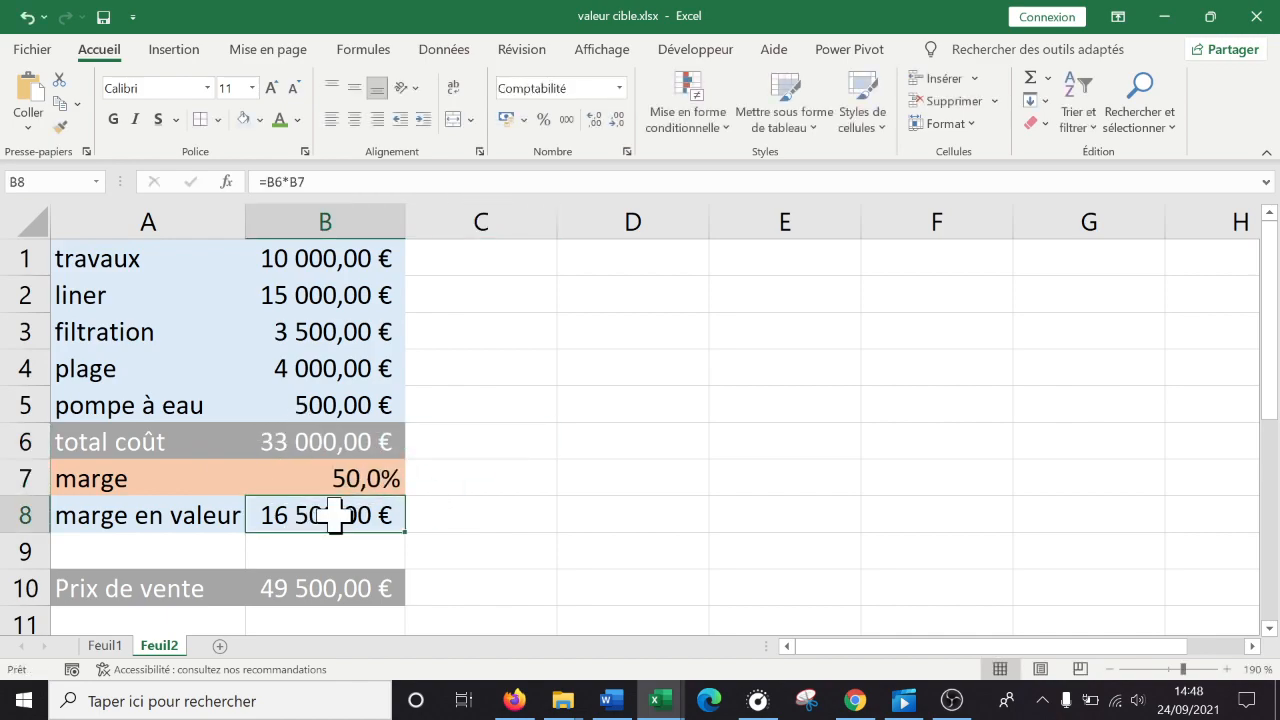
Step: Examine the formulas behind the margin value in B8 and the selling price in B10
{"action": "double_click", "coordinate": [378, 514]}
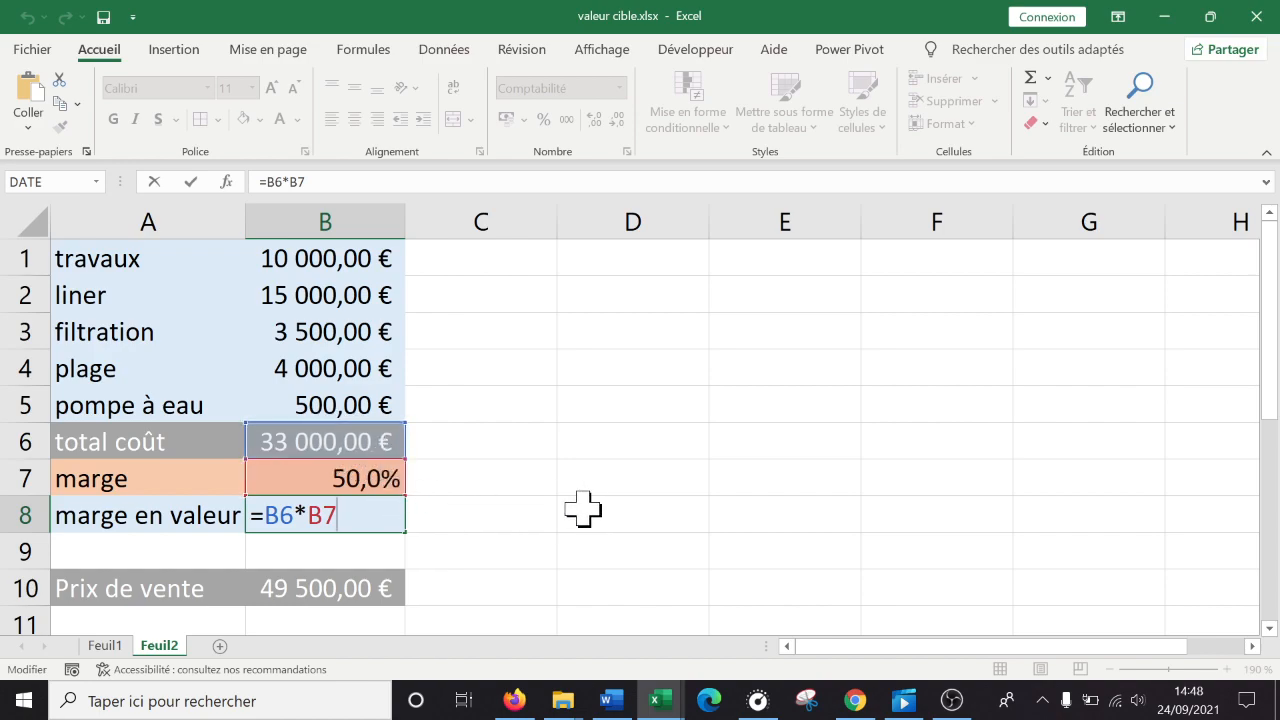
{"action": "key", "text": "Return"}
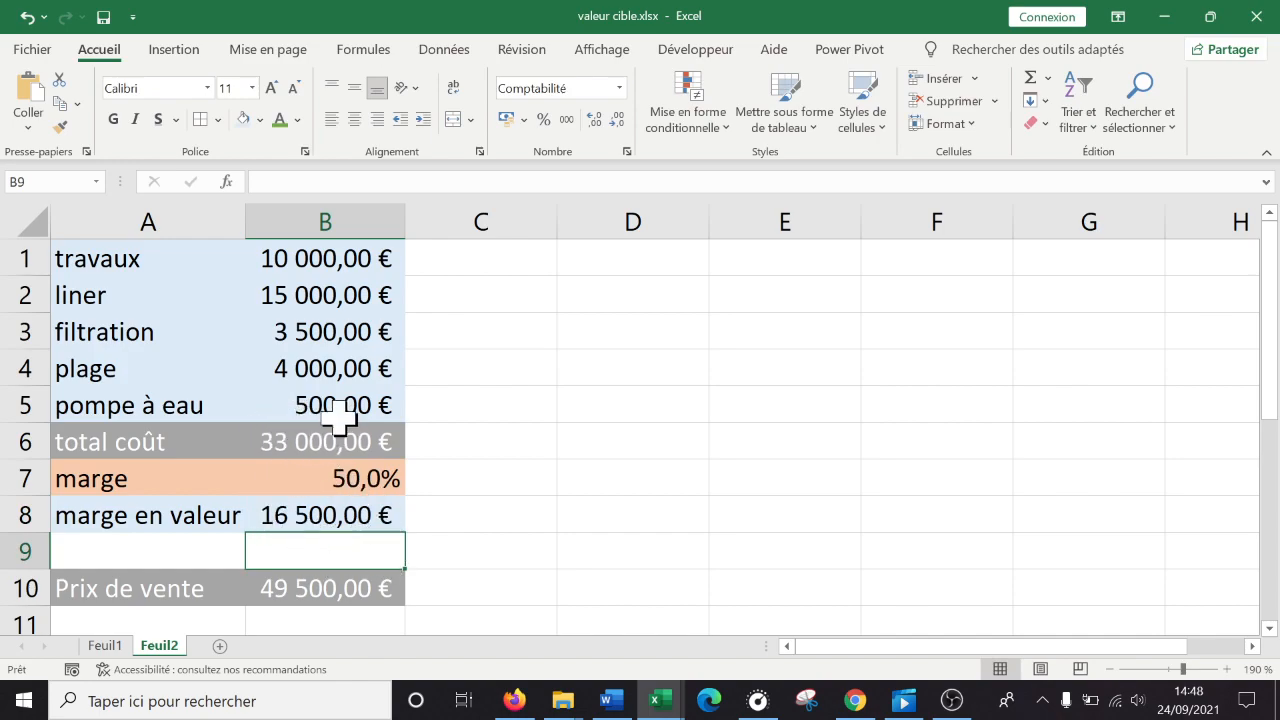
{"action": "double_click", "coordinate": [343, 586]}
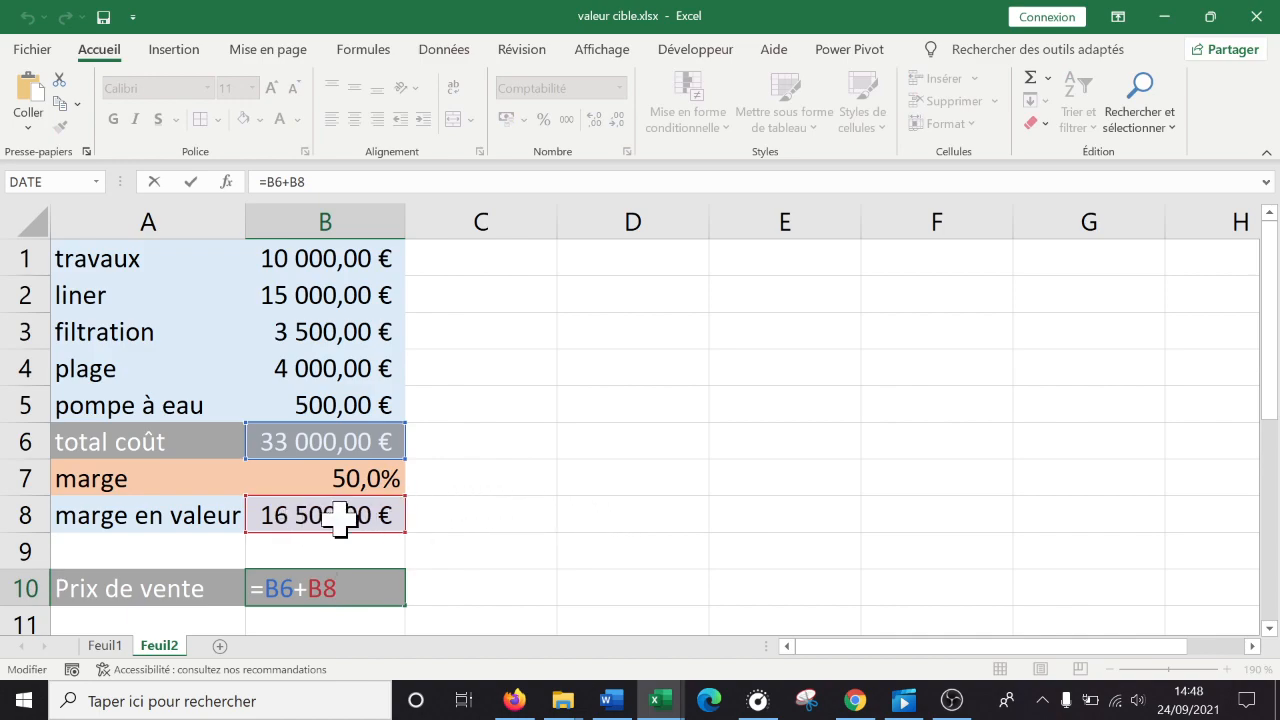
{"action": "key", "text": "Return"}
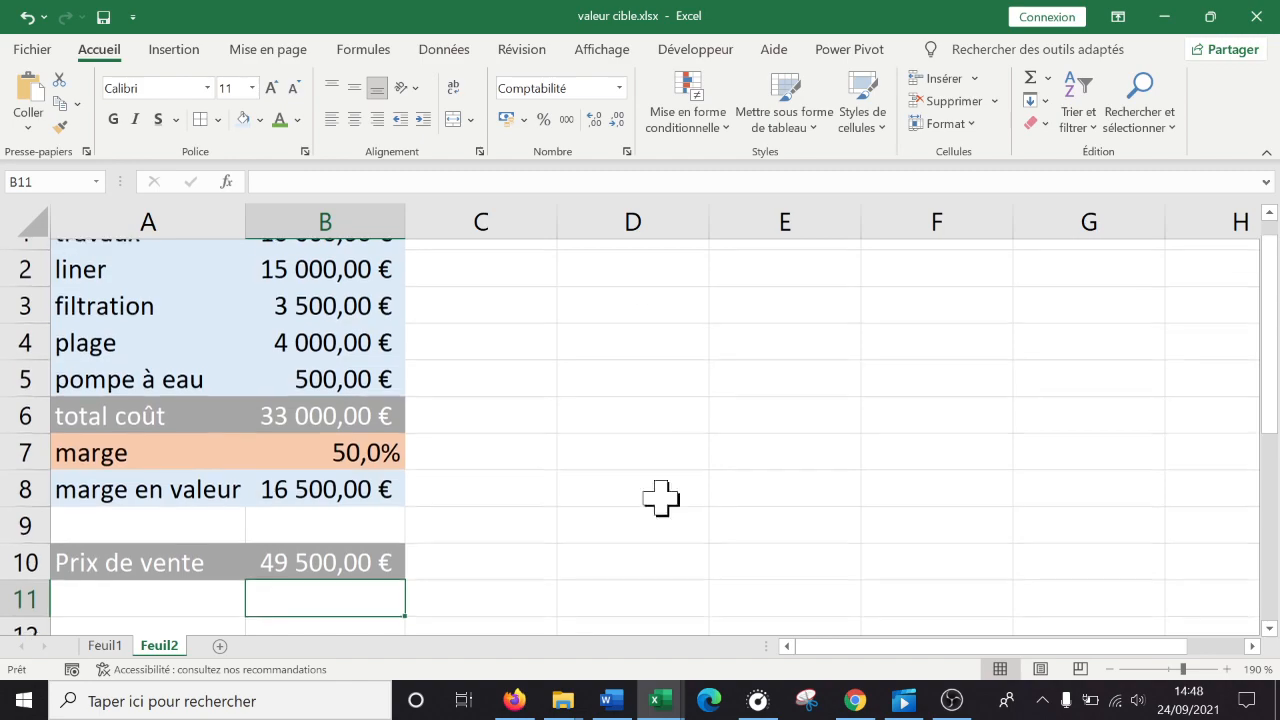
{"action": "scroll", "coordinate": [740, 323], "scroll_direction": "up", "scroll_amount": 1}
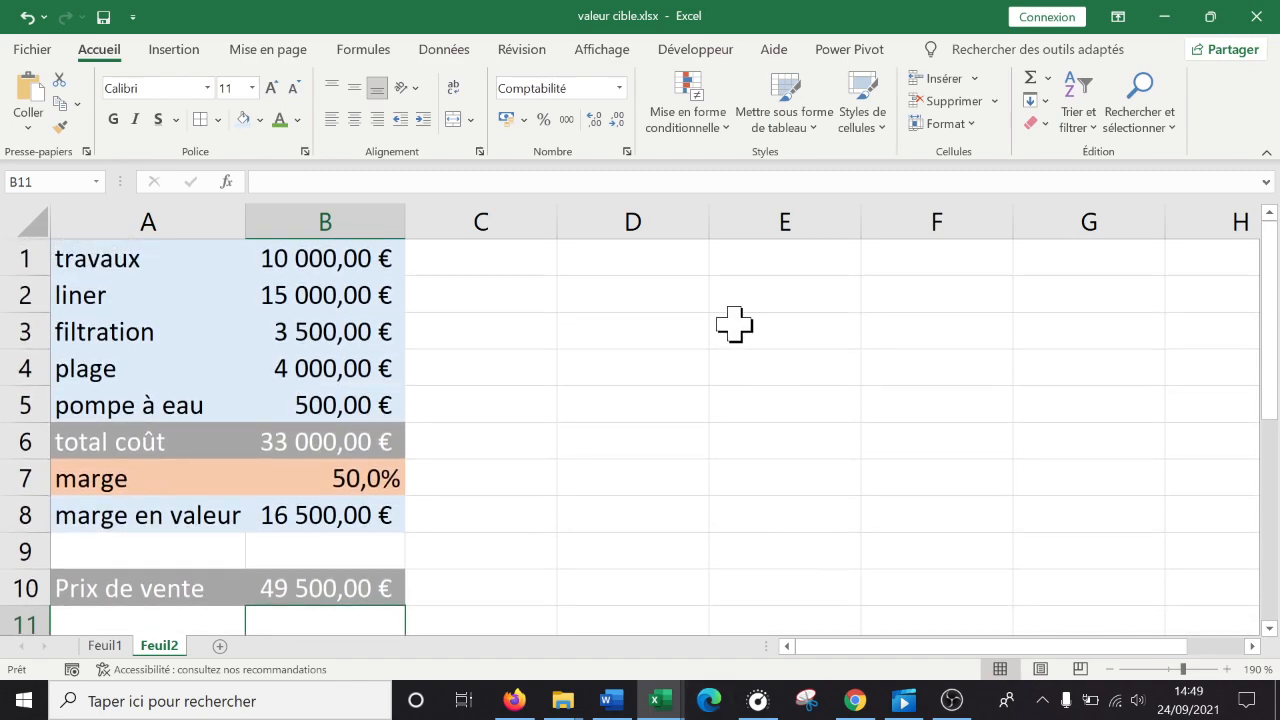
Step: Review the individual cost amounts in cells B1 to B5, from travaux to pompe à eau
{"action": "left_click", "coordinate": [314, 266]}
{"action": "left_click", "coordinate": [320, 285]}
{"action": "left_click", "coordinate": [337, 331]}
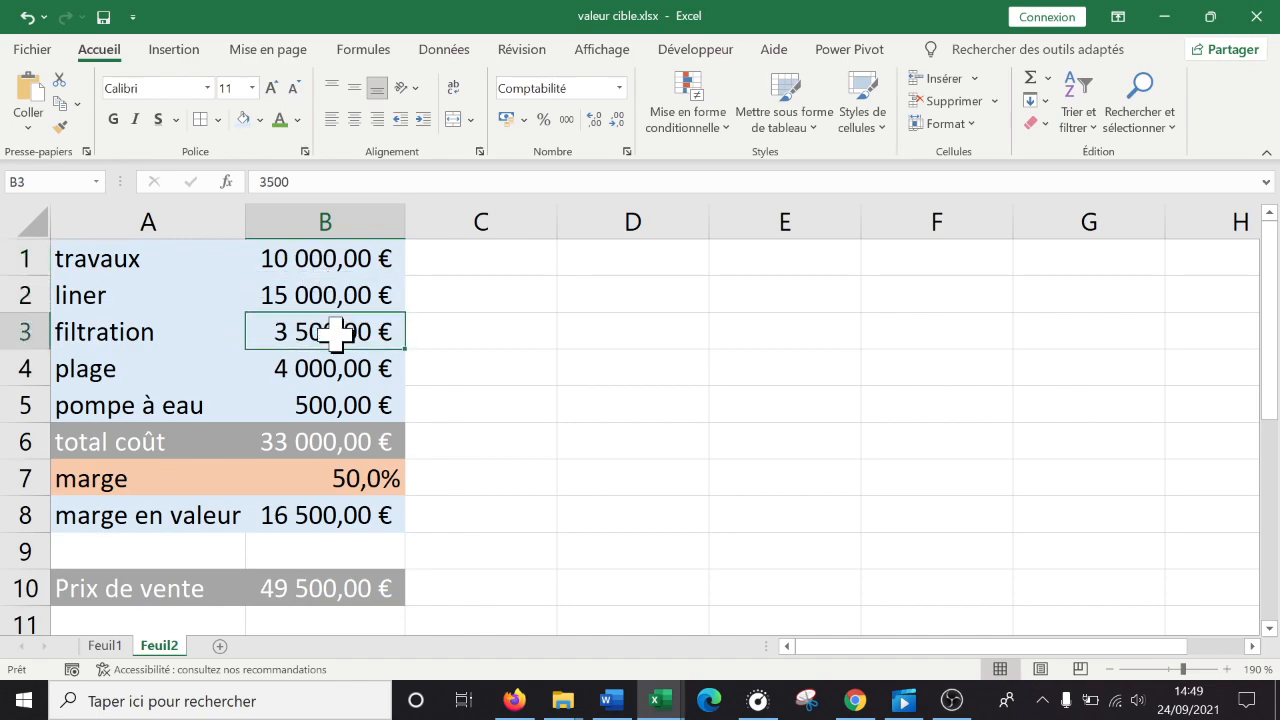
{"action": "left_click", "coordinate": [346, 370]}
{"action": "left_click", "coordinate": [357, 396]}
{"action": "left_click_drag", "start_coordinate": [331, 257], "coordinate": [347, 396]}
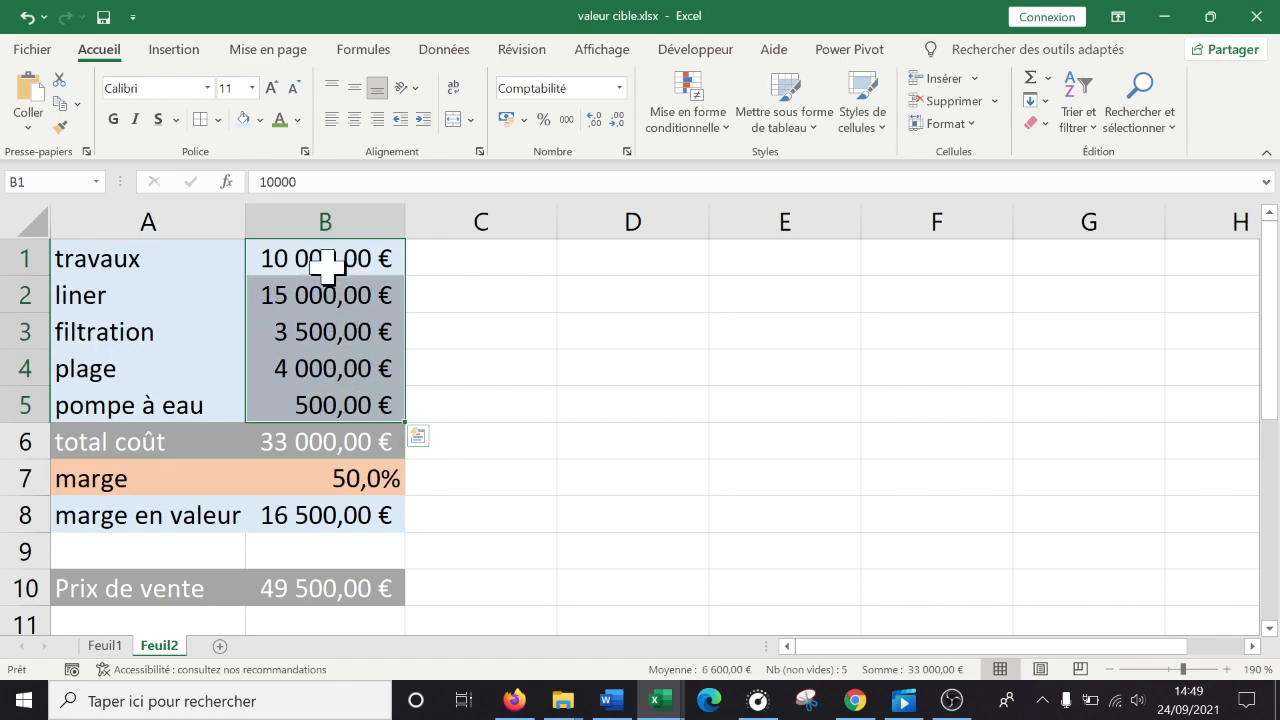
{"action": "left_click", "coordinate": [617, 378]}
Step: Try a margin of 40% in cell B7, and replace it with 32%
{"action": "left_click", "coordinate": [350, 480]}
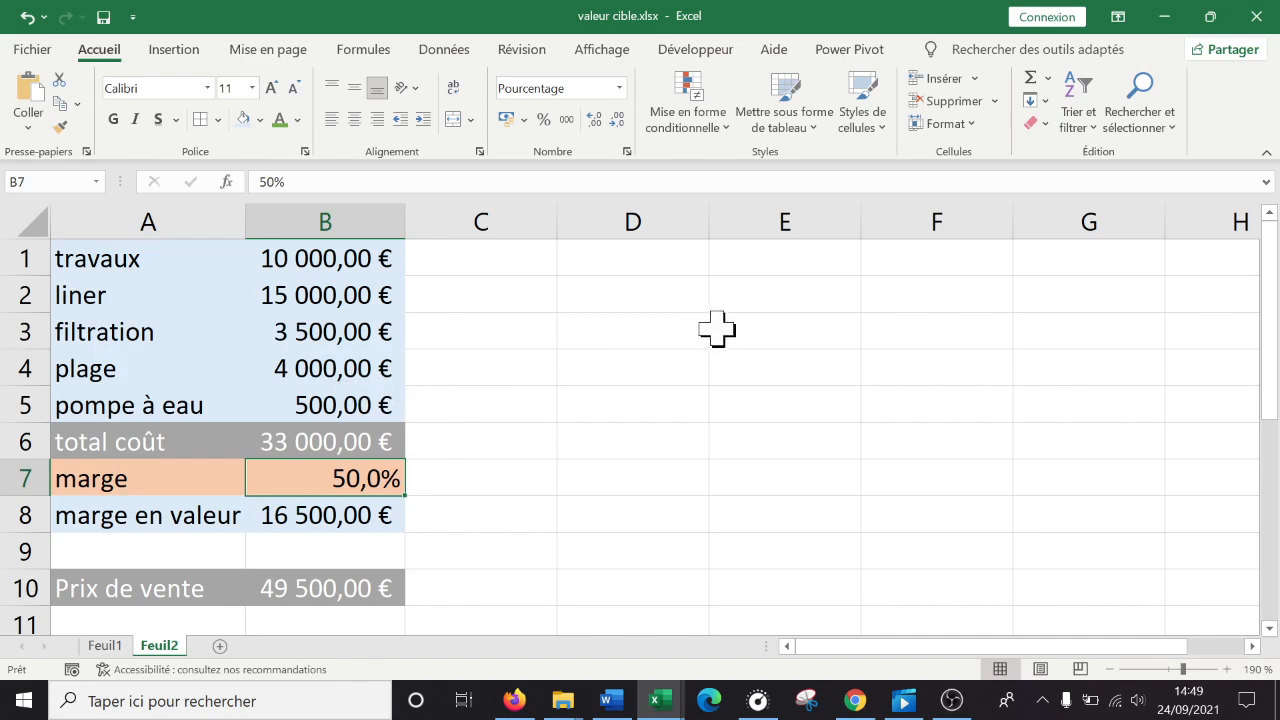
{"action": "type", "text": "4"}
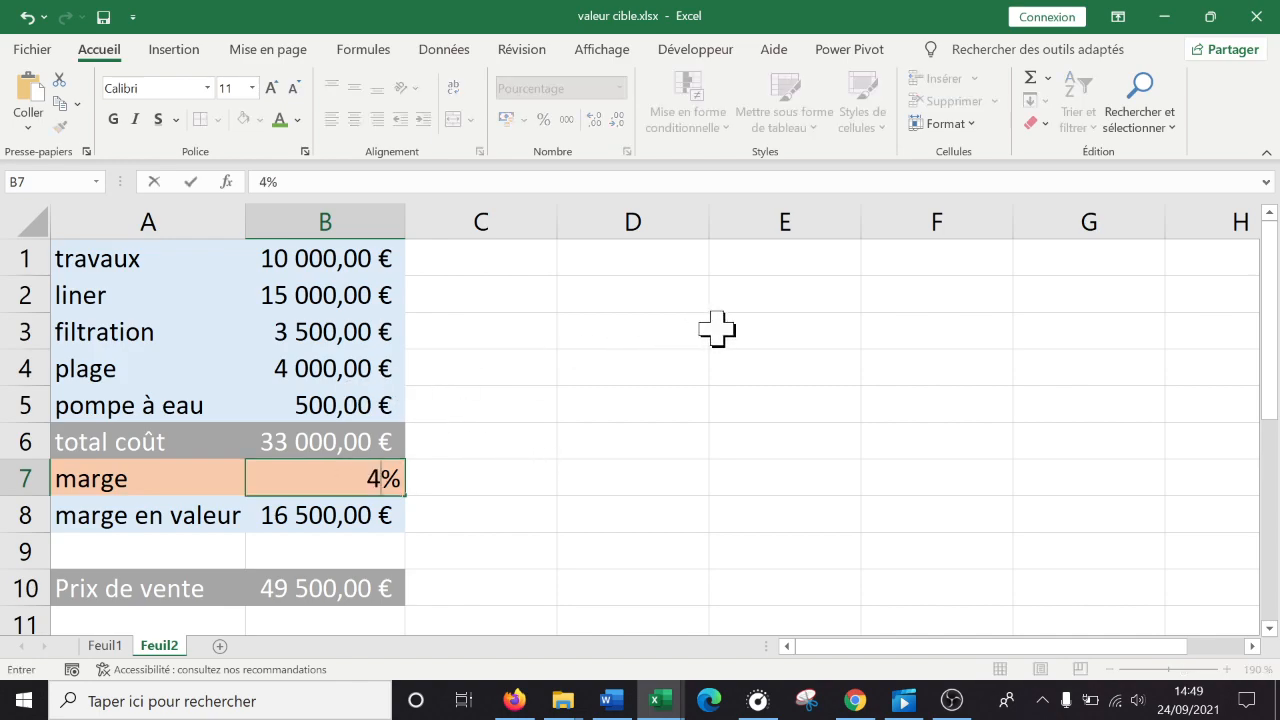
{"action": "type", "text": "0"}
{"action": "key", "text": "Return"}
{"action": "key", "text": "Up"}
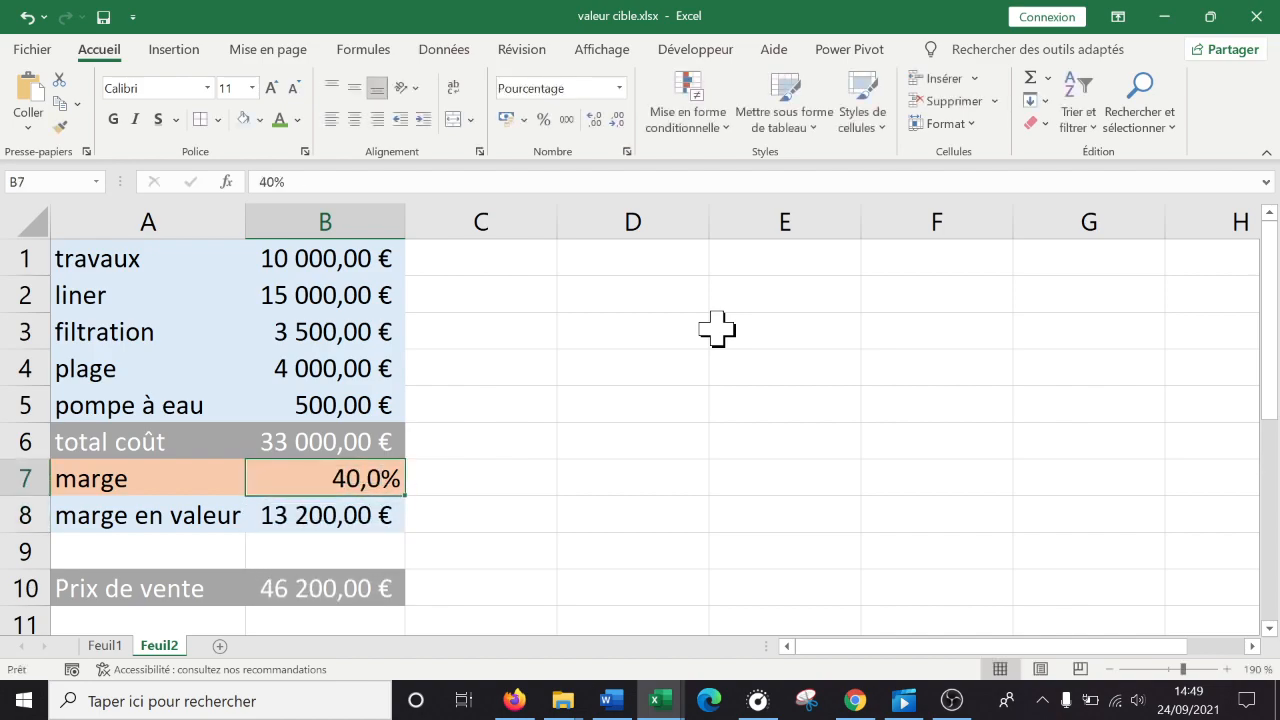
{"action": "type", "text": "32"}
{"action": "key", "text": "Return"}
{"action": "key", "text": "Up"}
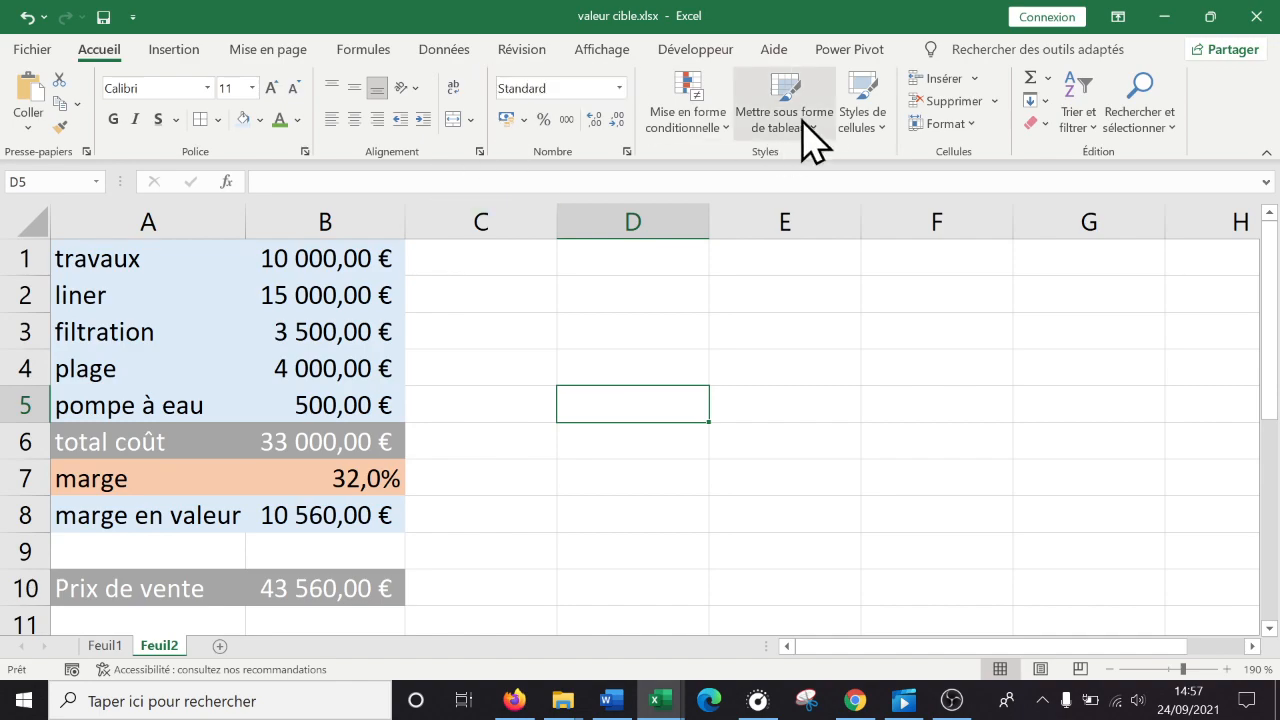
Step: Start a Goal Seek on Feuil2 with the selling price in B10 as the cell to define
{"action": "left_click", "coordinate": [444, 49]}
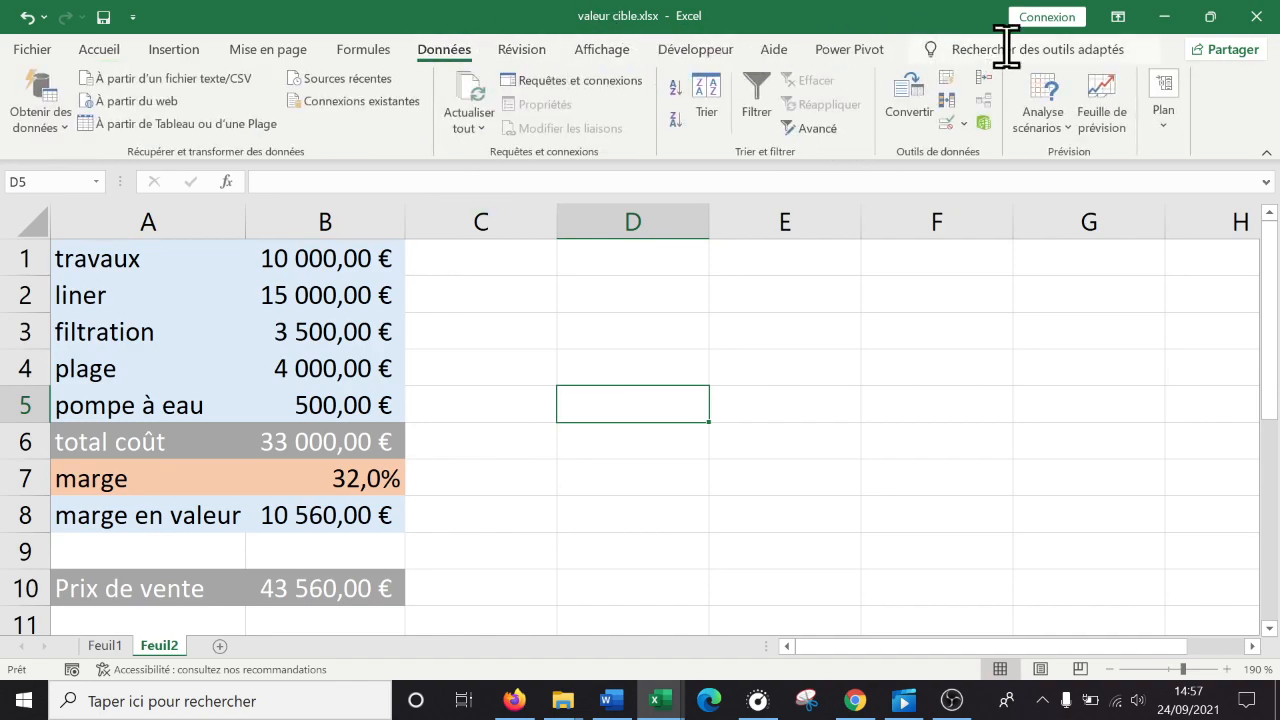
{"action": "left_click", "coordinate": [1048, 148]}
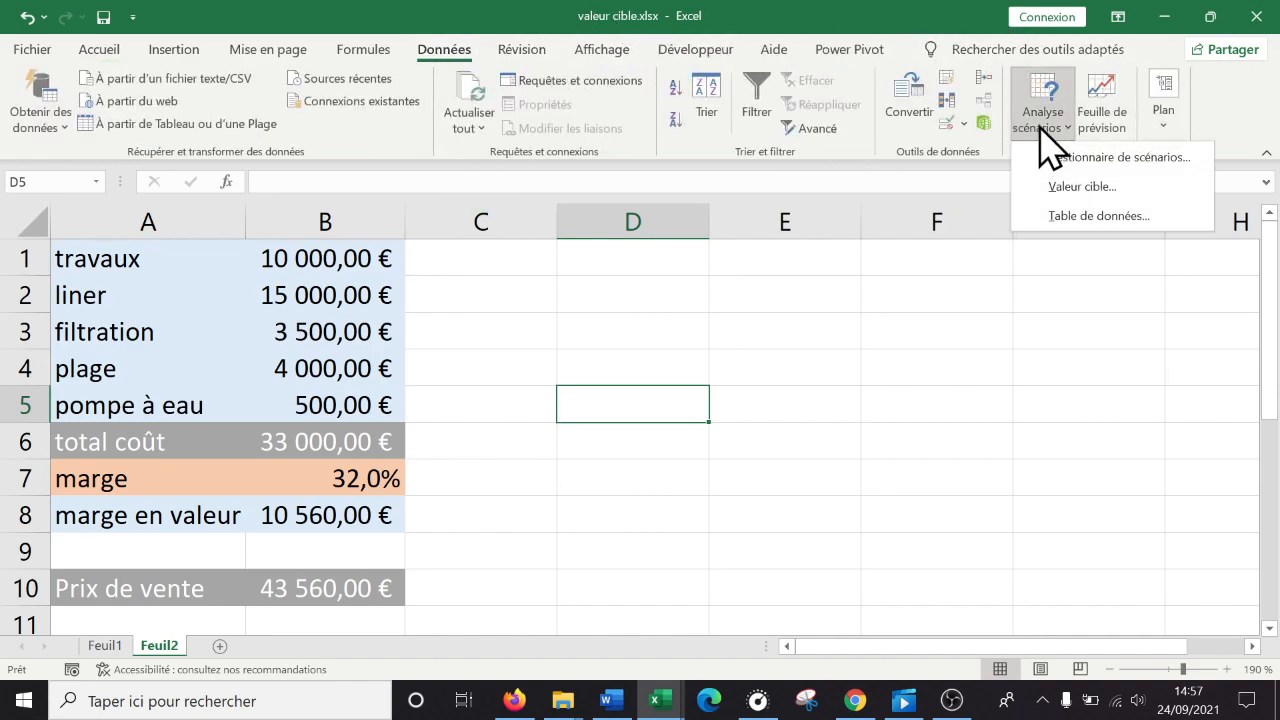
{"action": "left_click", "coordinate": [1115, 189]}
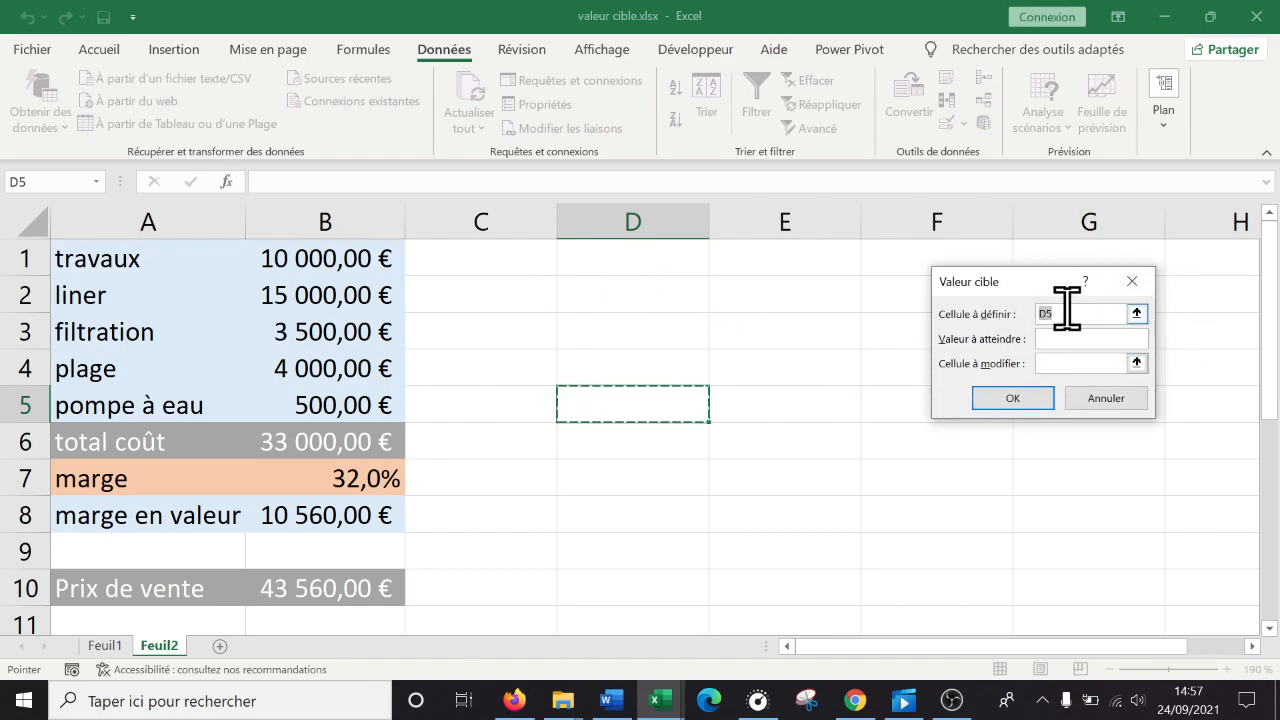
{"action": "left_click", "coordinate": [1136, 314]}
{"action": "left_click", "coordinate": [370, 590]}
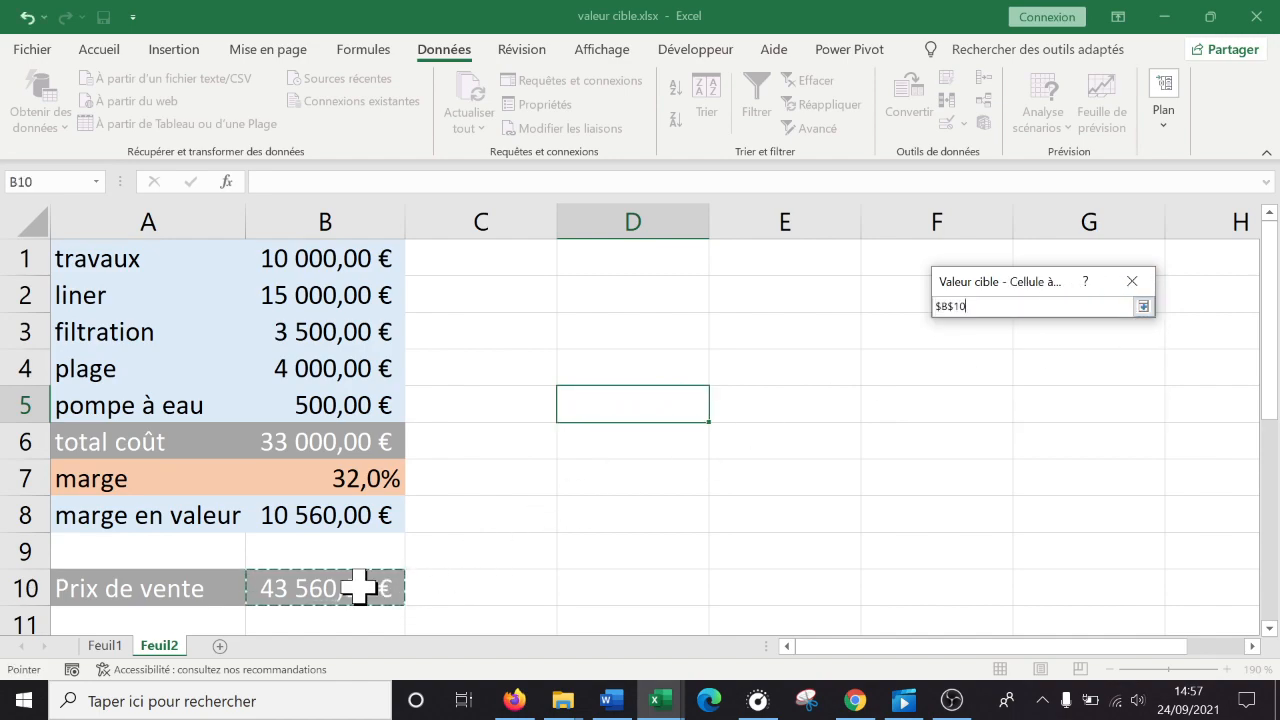
{"action": "key", "text": "Return"}
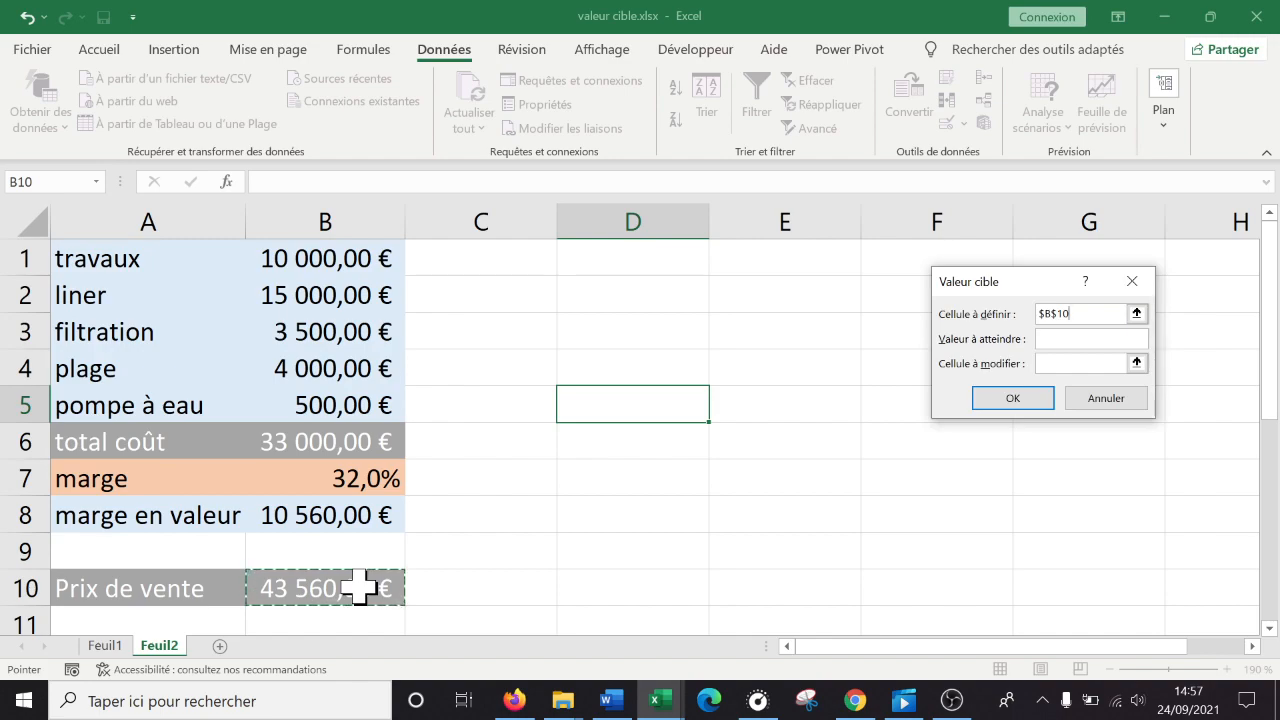
Step: Set the target value to 39999 with margin cell B7 as the cell to modify, and run the Goal Seek
{"action": "left_click", "coordinate": [1090, 339]}
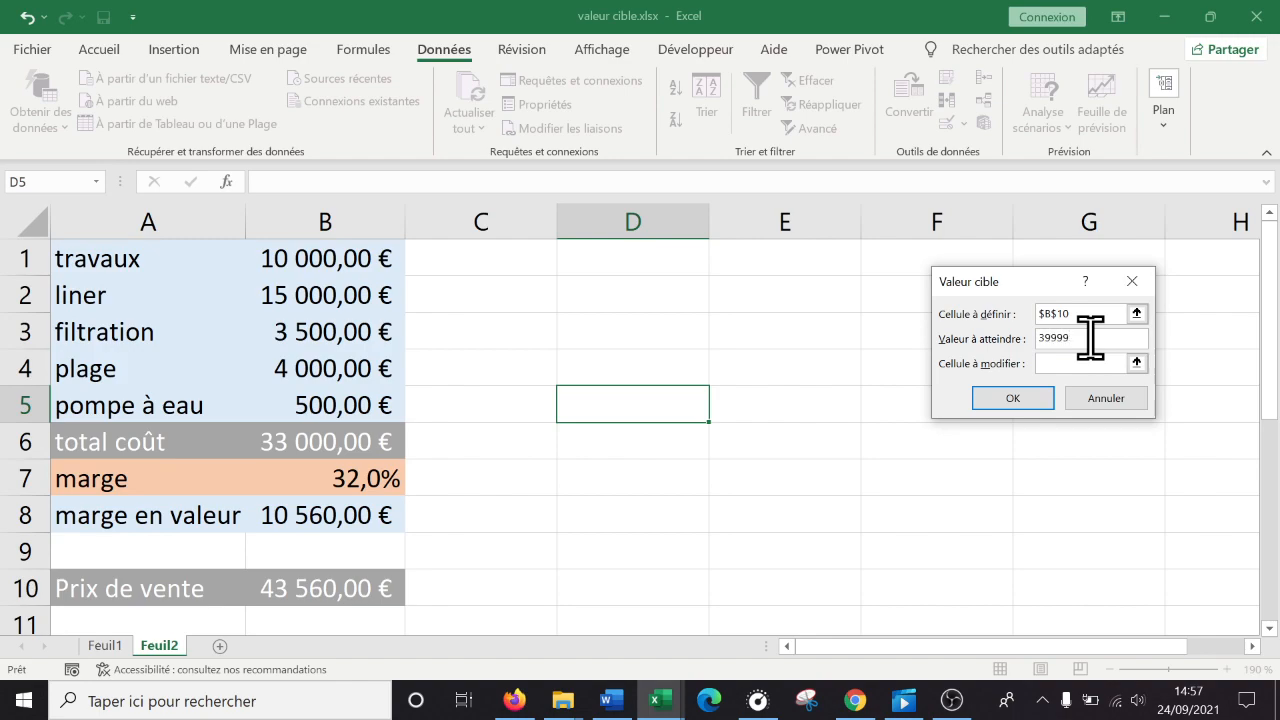
{"action": "left_click", "coordinate": [1136, 362]}
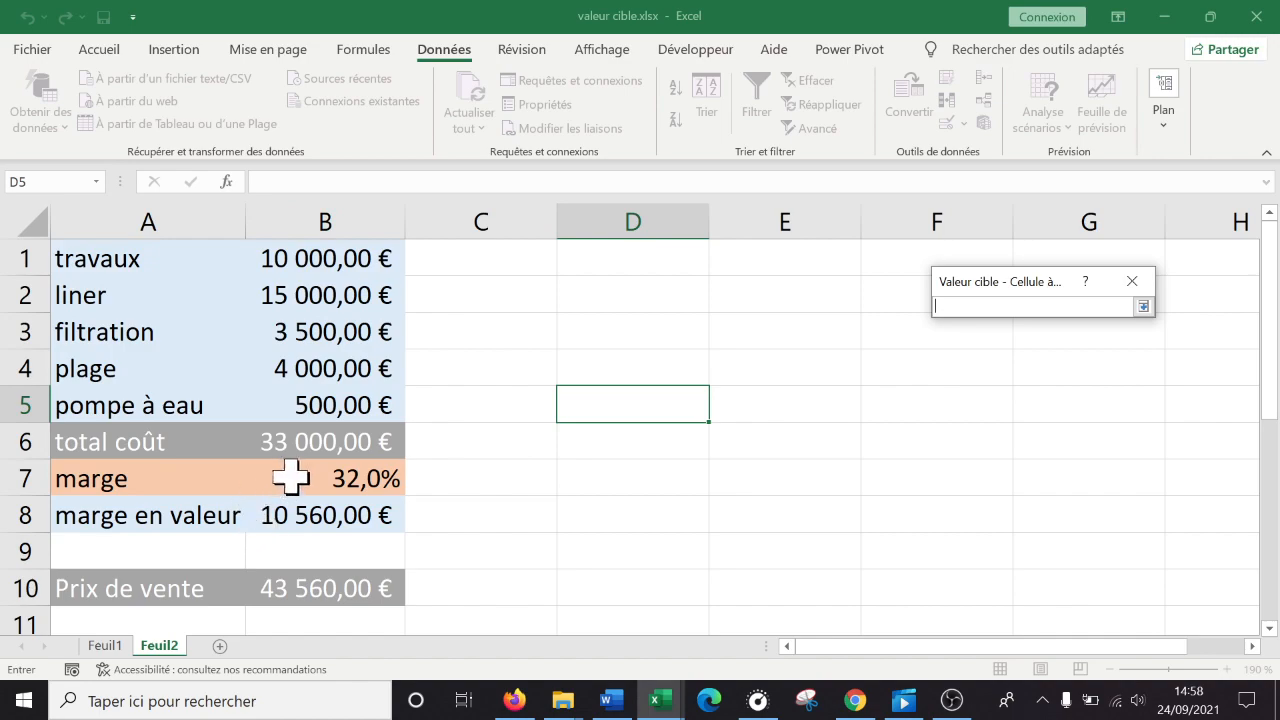
{"action": "left_click", "coordinate": [352, 474]}
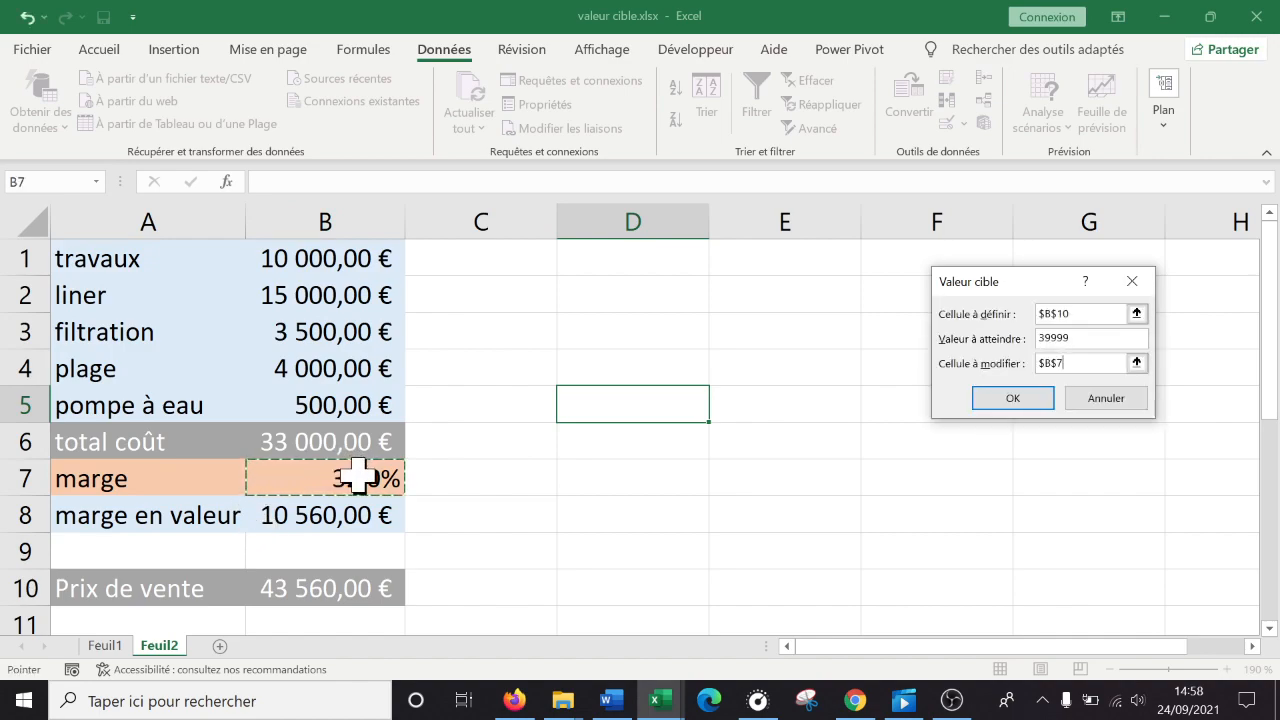
{"action": "left_click", "coordinate": [1013, 400]}
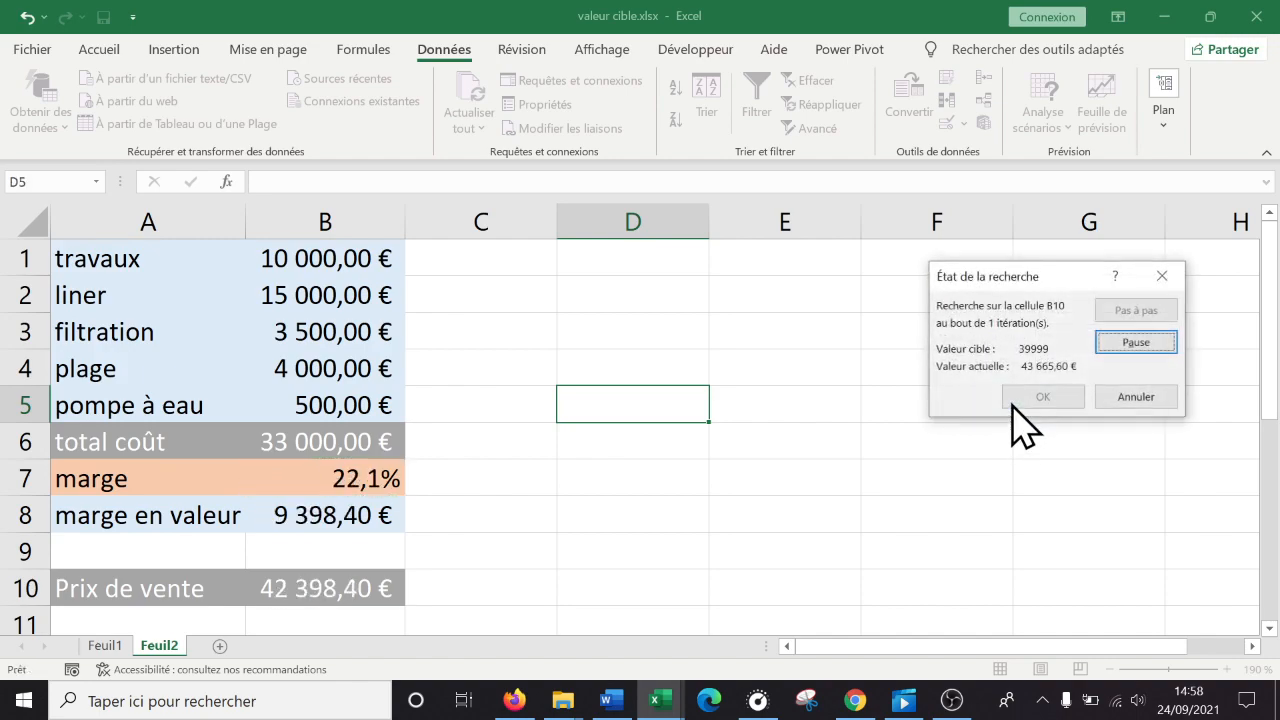